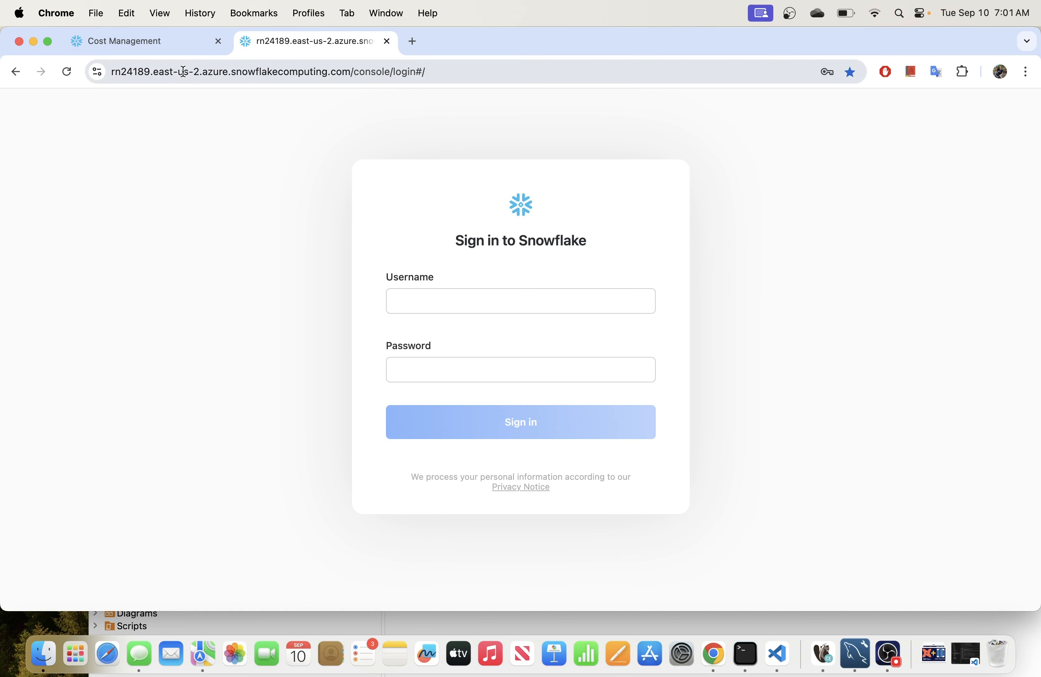
pyautogui.click(822, 653)
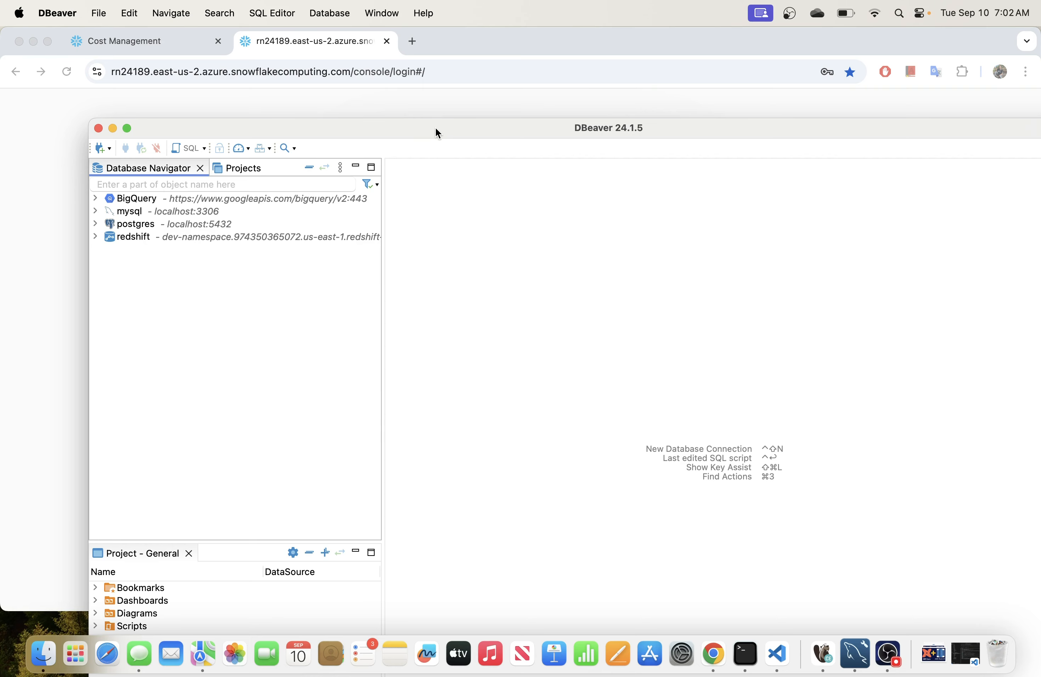
pyautogui.moveTo(433, 128); pyautogui.dragTo(399, 58)
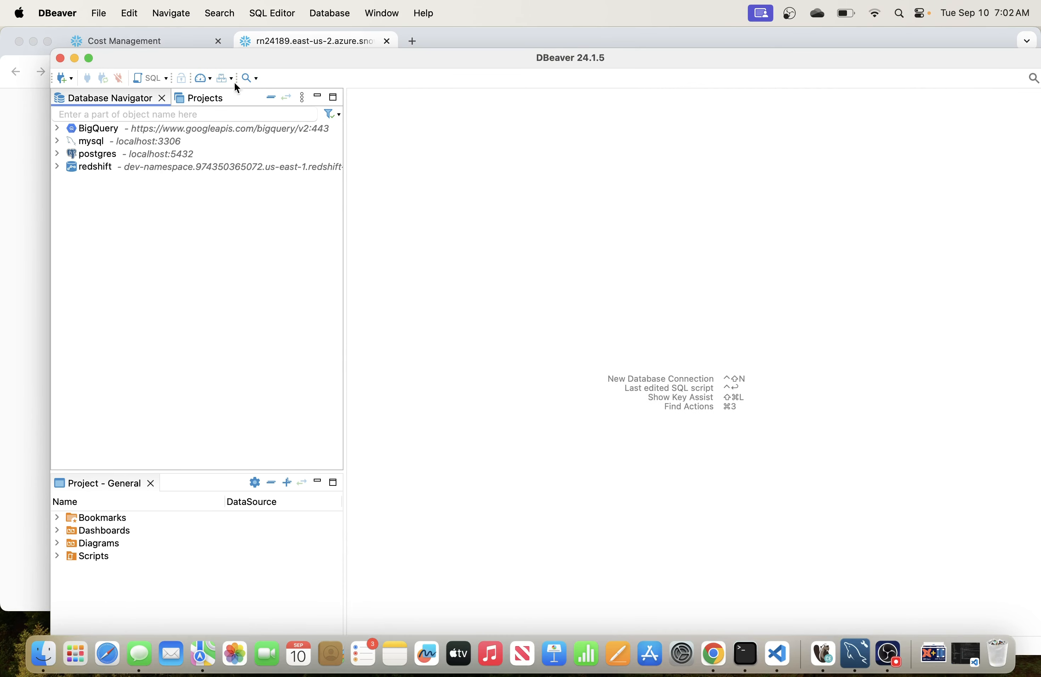
pyautogui.moveTo(478, 60)
pyautogui.mouseDown()
pyautogui.moveTo(475, 46)
pyautogui.moveTo(409, 42)
pyautogui.moveTo(473, 43)
pyautogui.mouseUp()
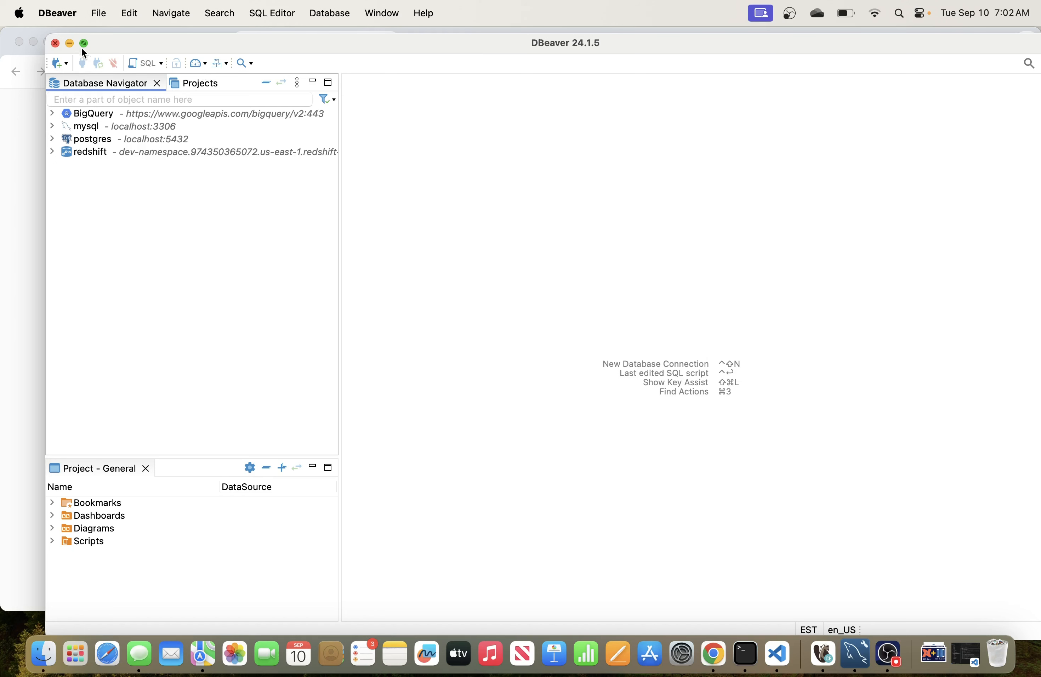
pyautogui.click(69, 43)
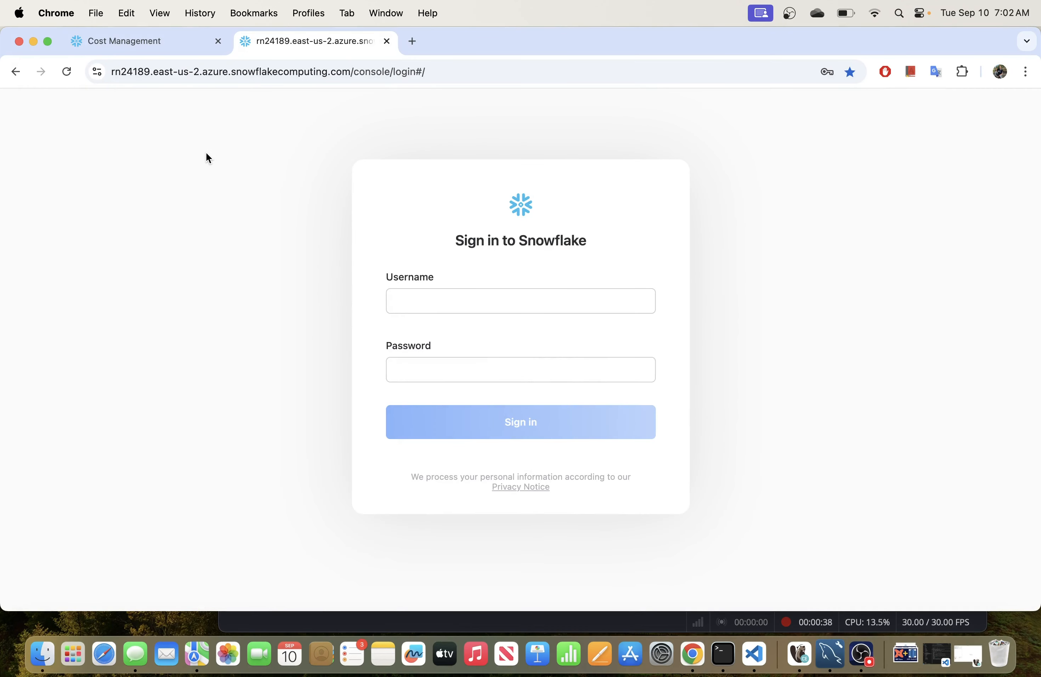
# - Open a new incognito browser window and search Google for "snowflake"
pyautogui.click(1026, 72)
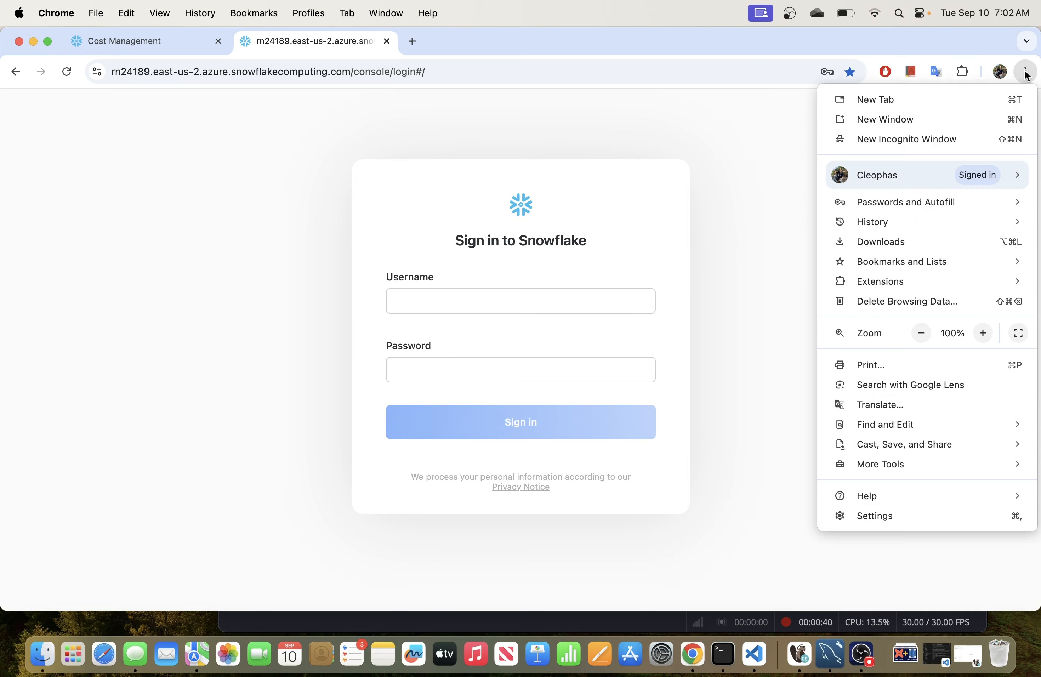
pyautogui.click(898, 136)
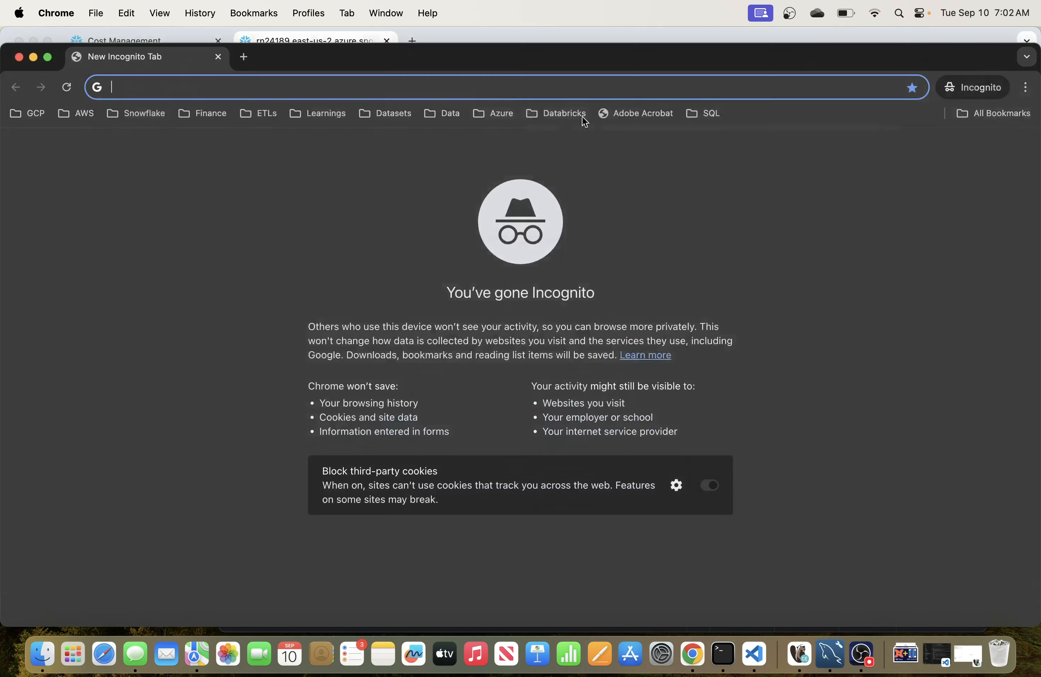
pyautogui.click(455, 100)
pyautogui.write('snowflake')
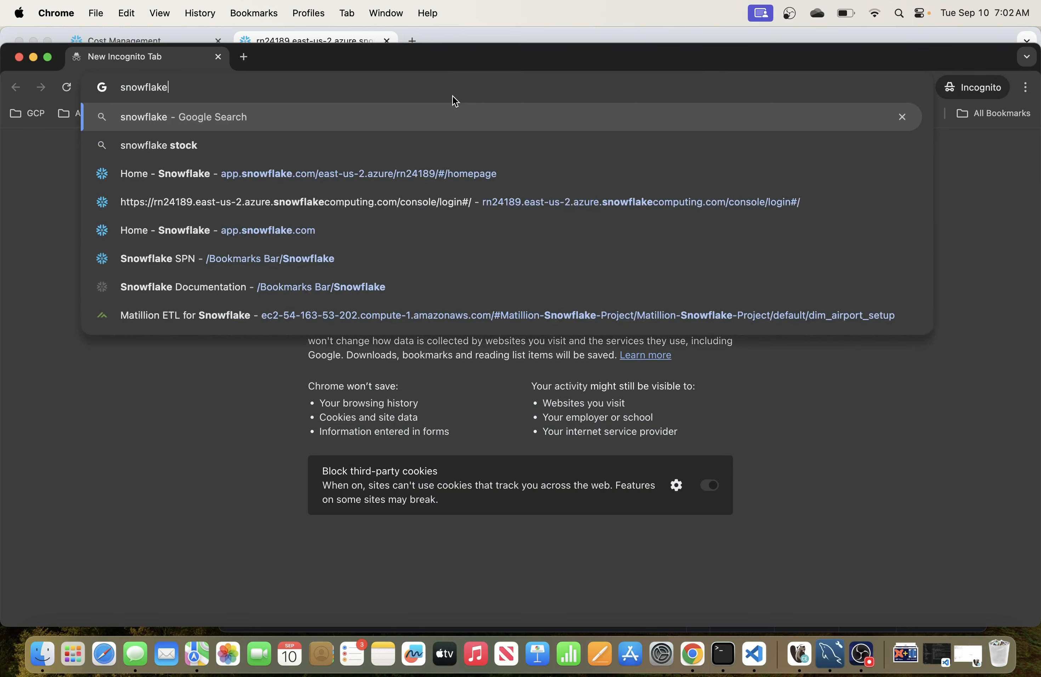
pyautogui.press('Return')
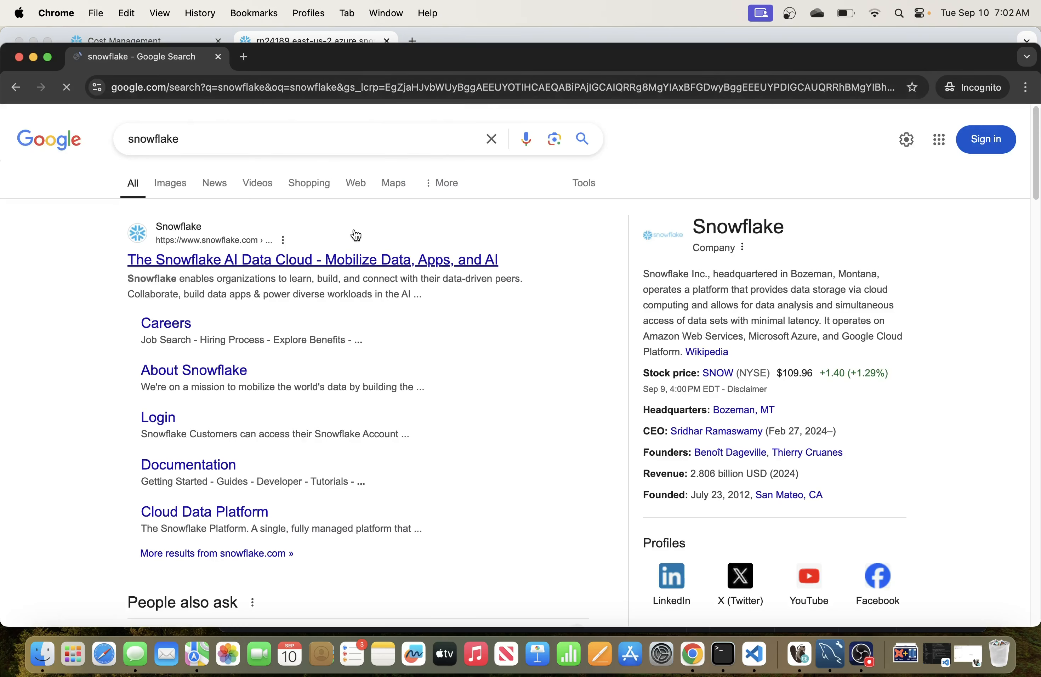
# - Open the Snowflake website from the results in a new tab and look over its 30-day free trial sign-up form
pyautogui.rightClick(357, 260)
pyautogui.click(375, 263)
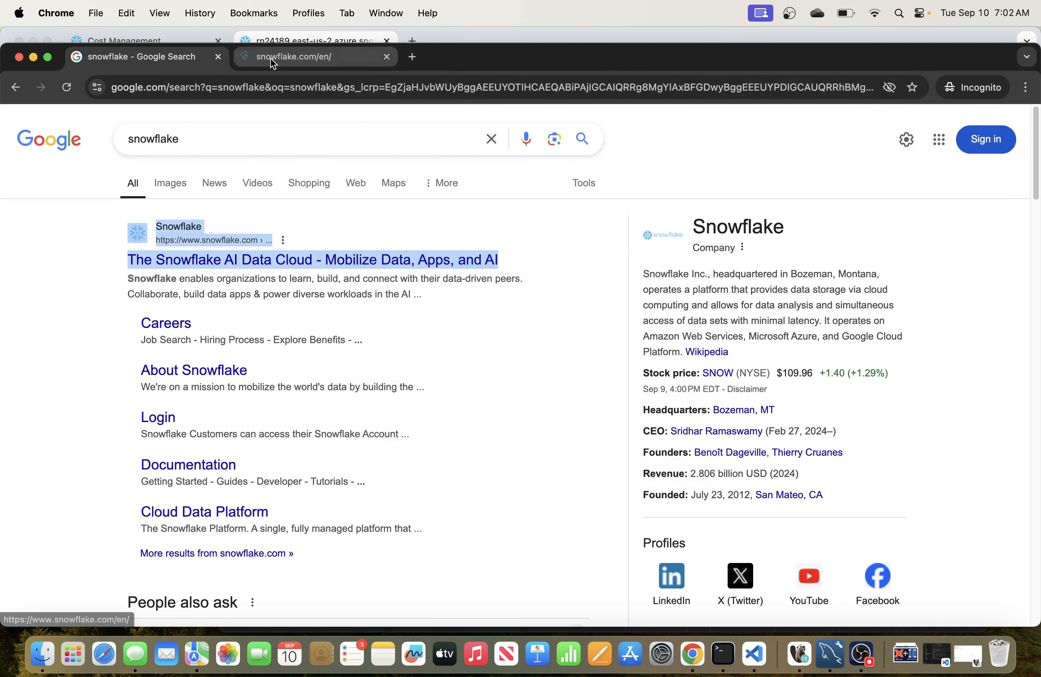
pyautogui.click(276, 66)
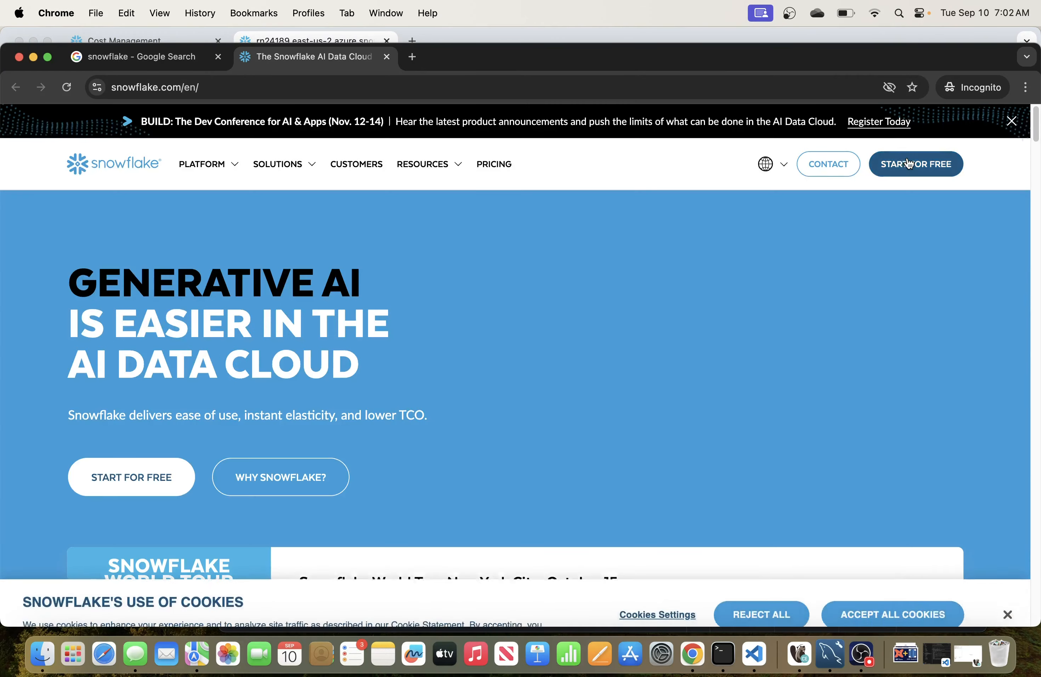
pyautogui.click(906, 163)
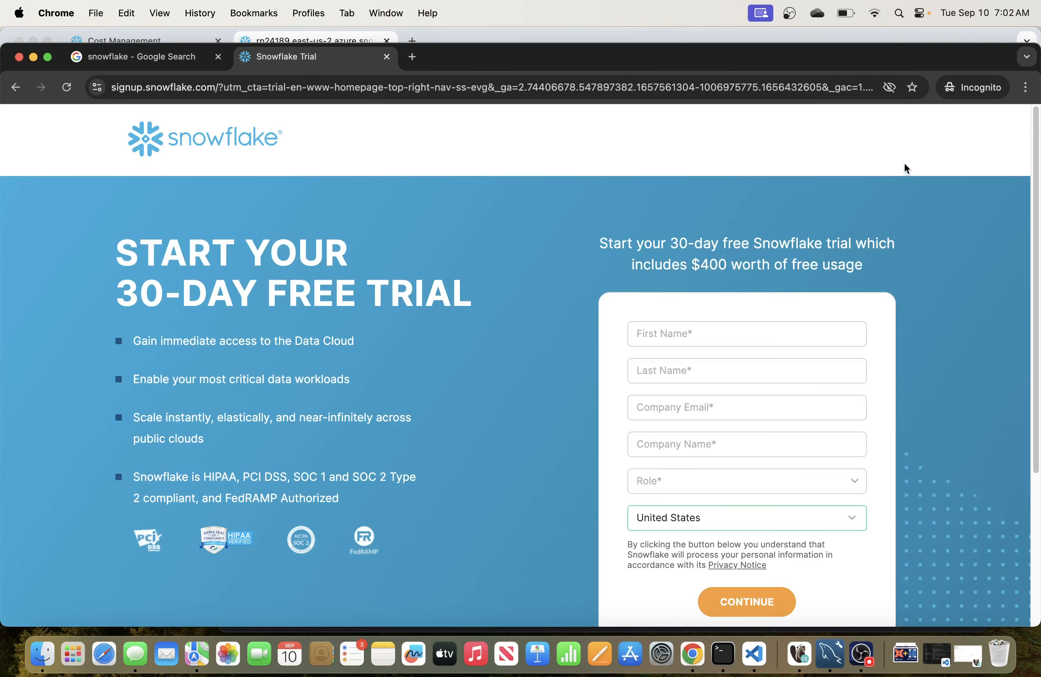
pyautogui.scroll(-3, 638, 321)
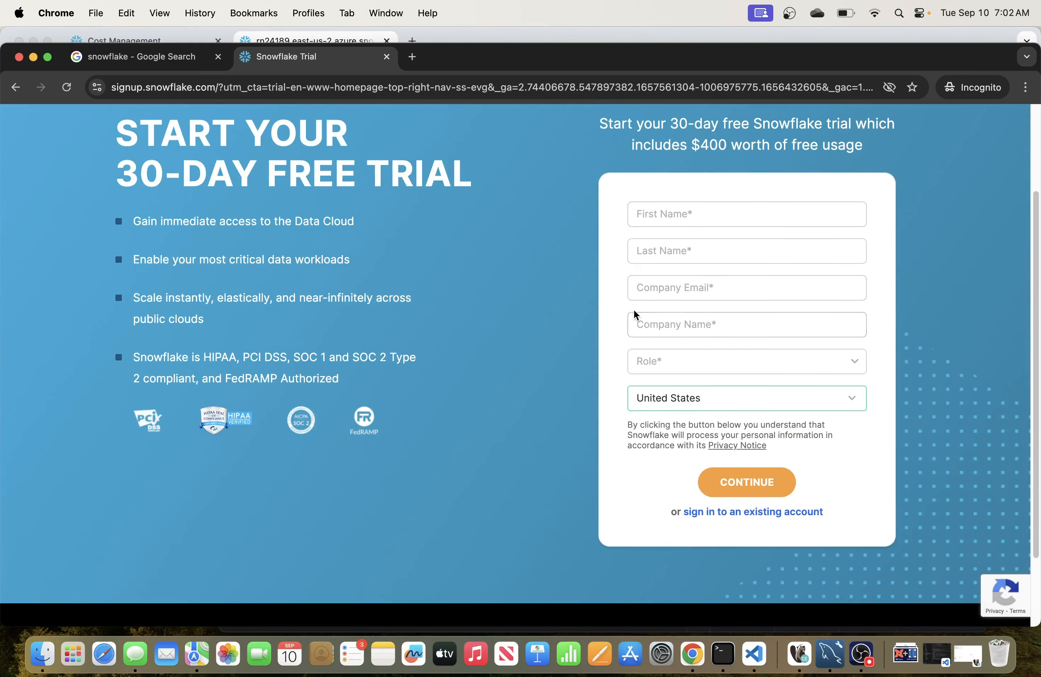
pyautogui.scroll(3, 633, 309)
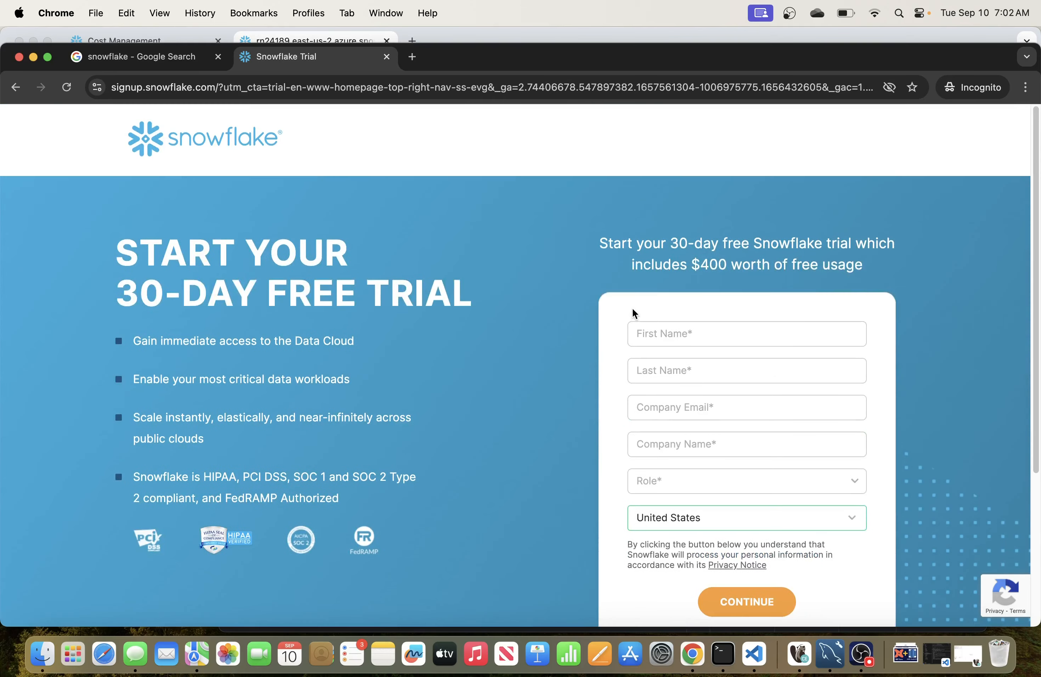
# - Close the trial page and the incognito window, and switch to DBeaver in full screen
pyautogui.click(386, 57)
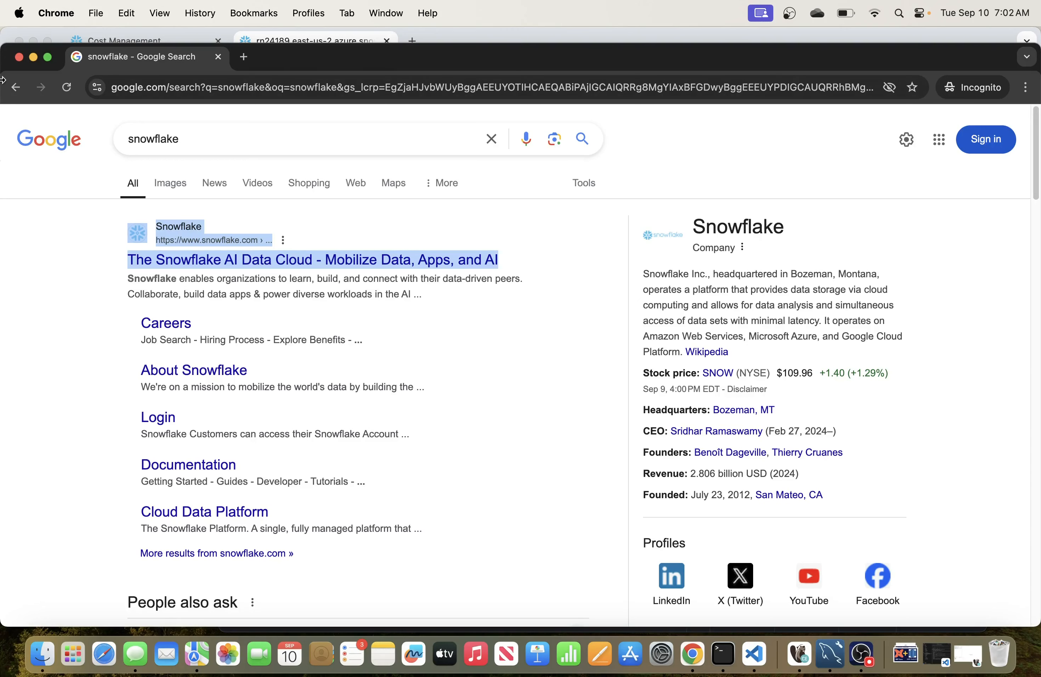
pyautogui.click(20, 56)
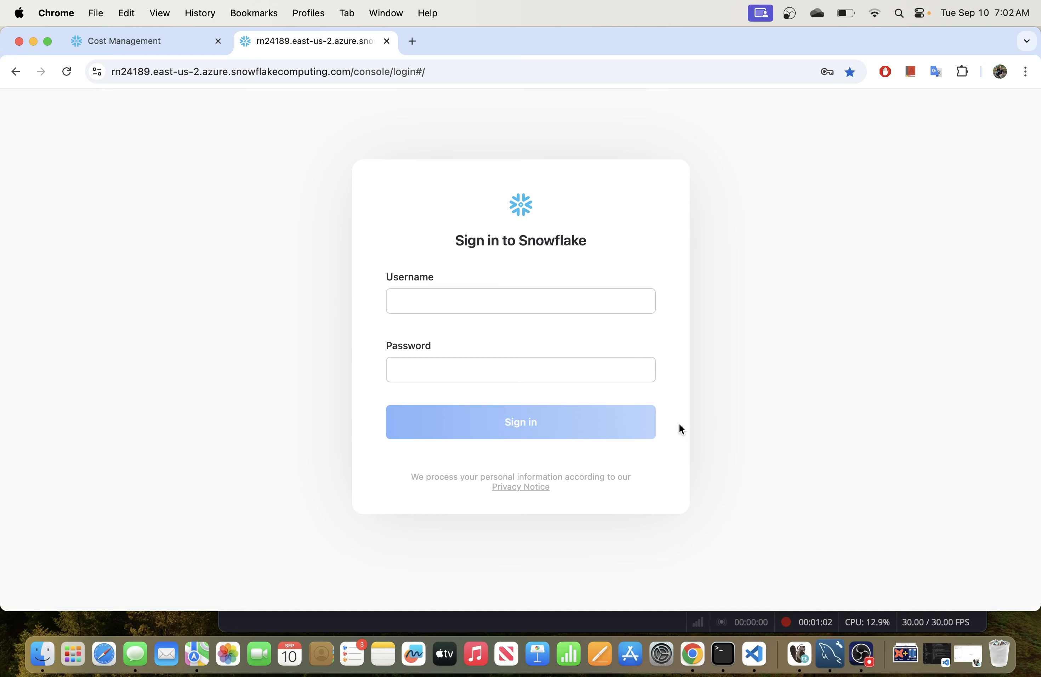
pyautogui.click(800, 654)
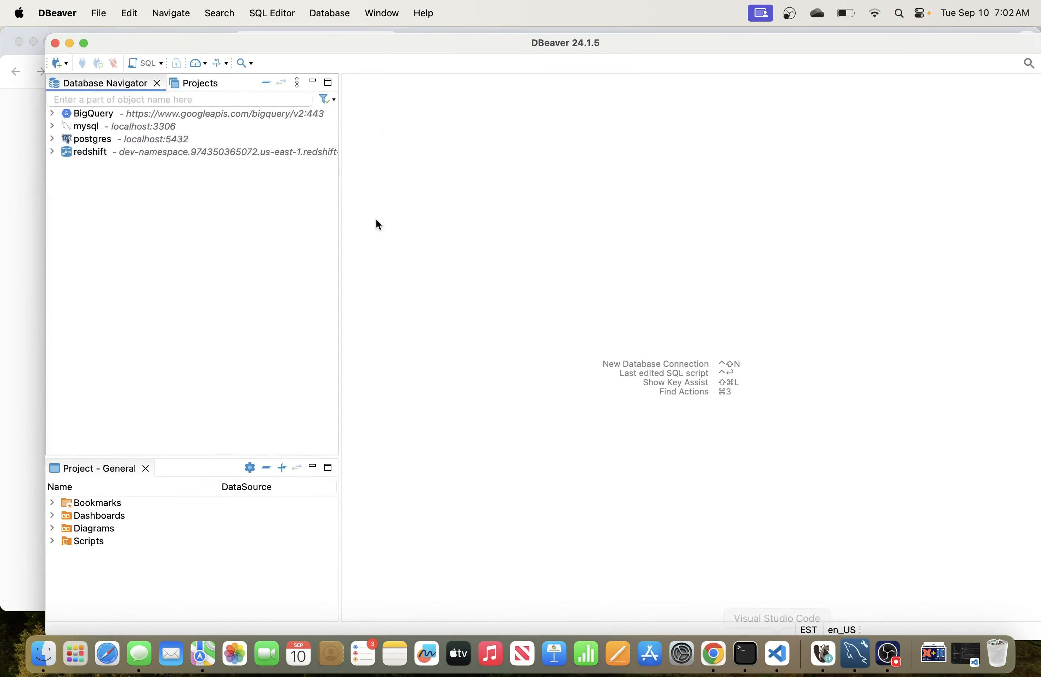
pyautogui.click(83, 43)
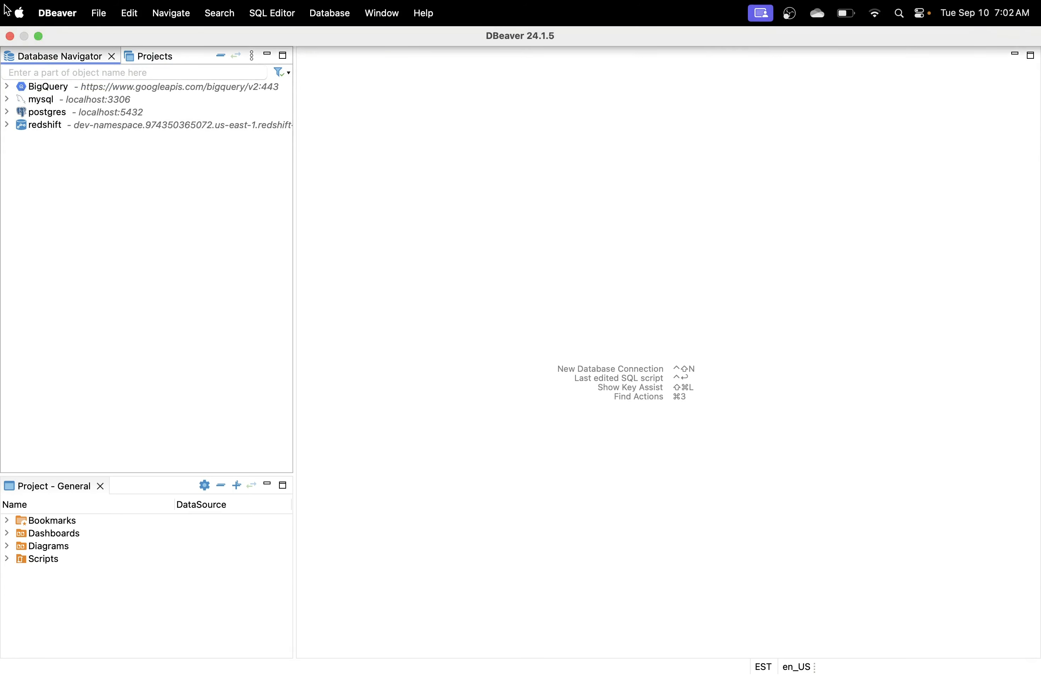
pyautogui.moveTo(50, 0)
pyautogui.click(327, 18)
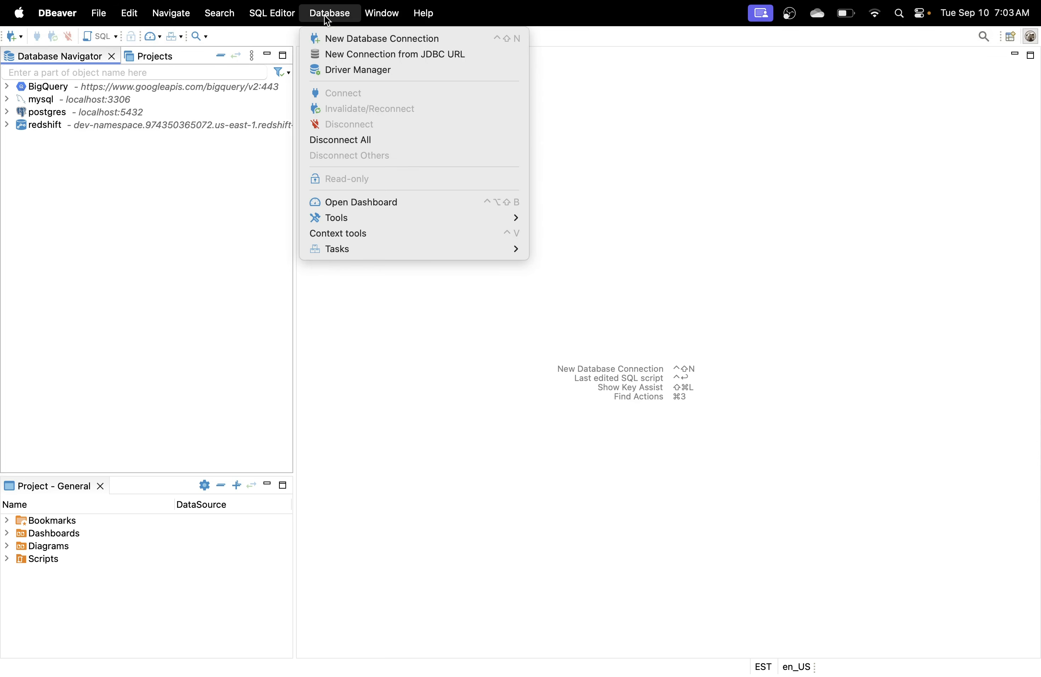
pyautogui.click(359, 39)
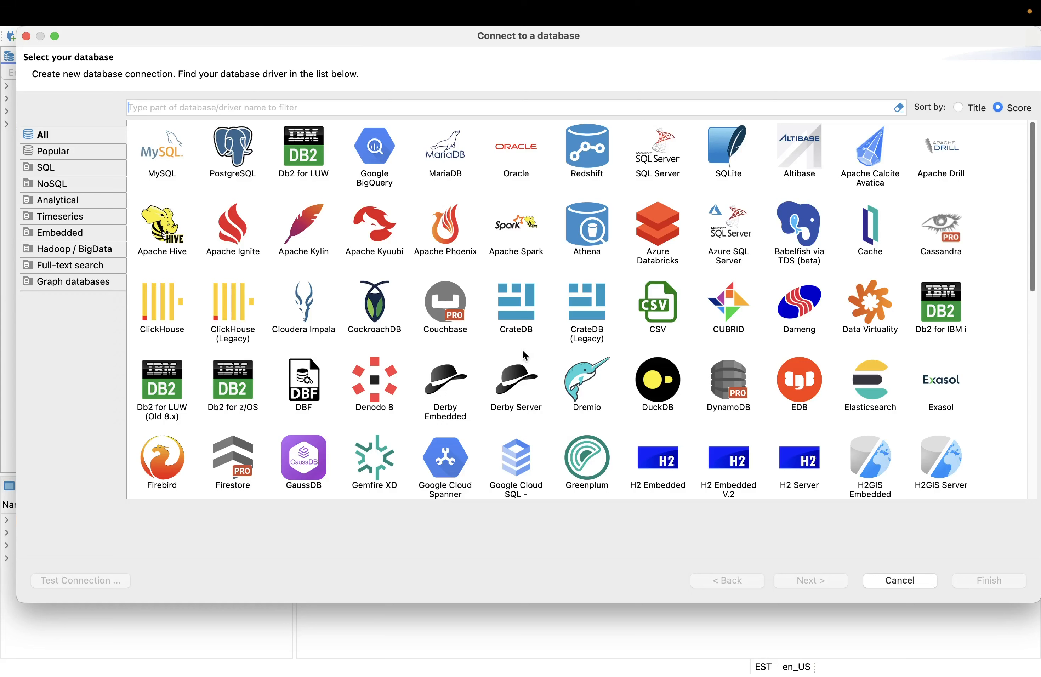
pyautogui.moveTo(4, 7)
pyautogui.click(25, 36)
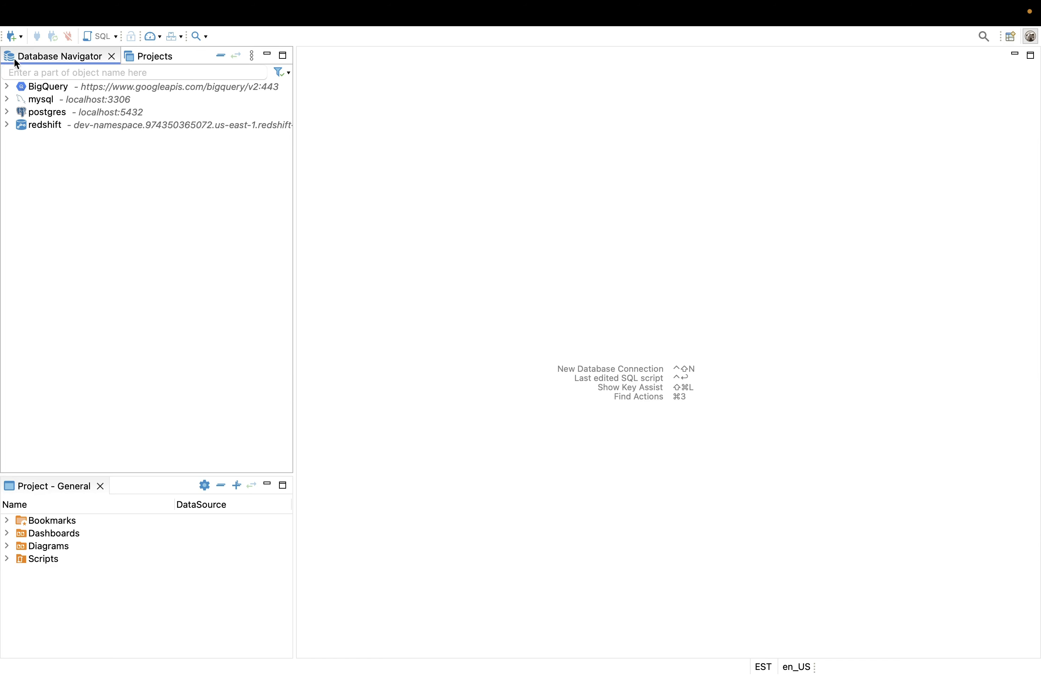
# - Start a new database connection and browse the full list of available database drivers
pyautogui.click(22, 39)
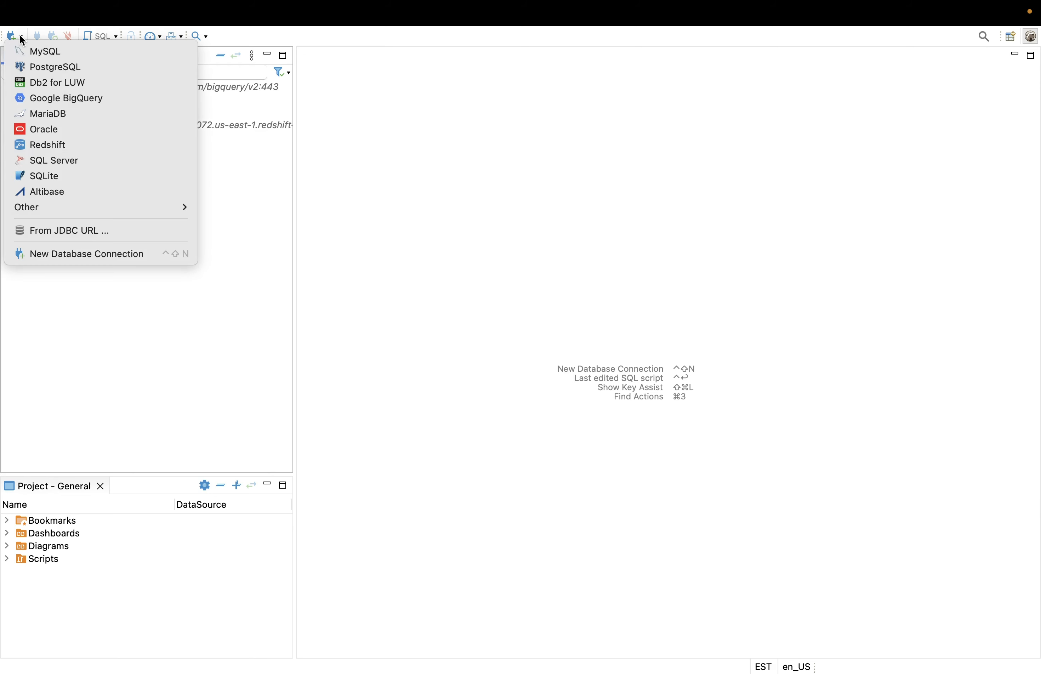
pyautogui.click(68, 255)
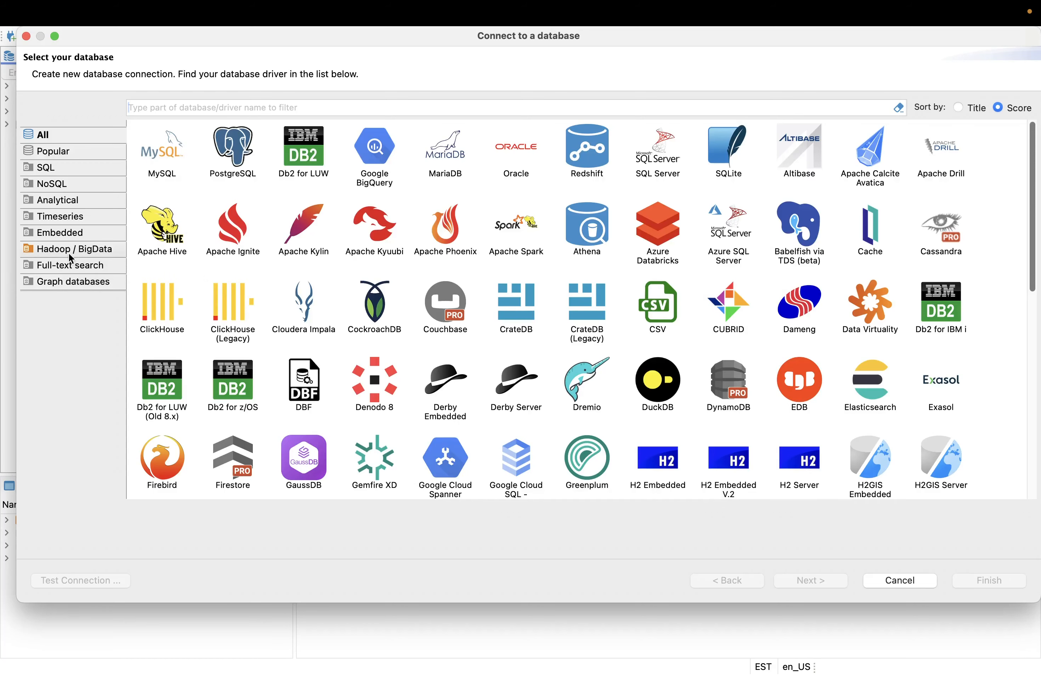
pyautogui.scroll(-10, 441, 284)
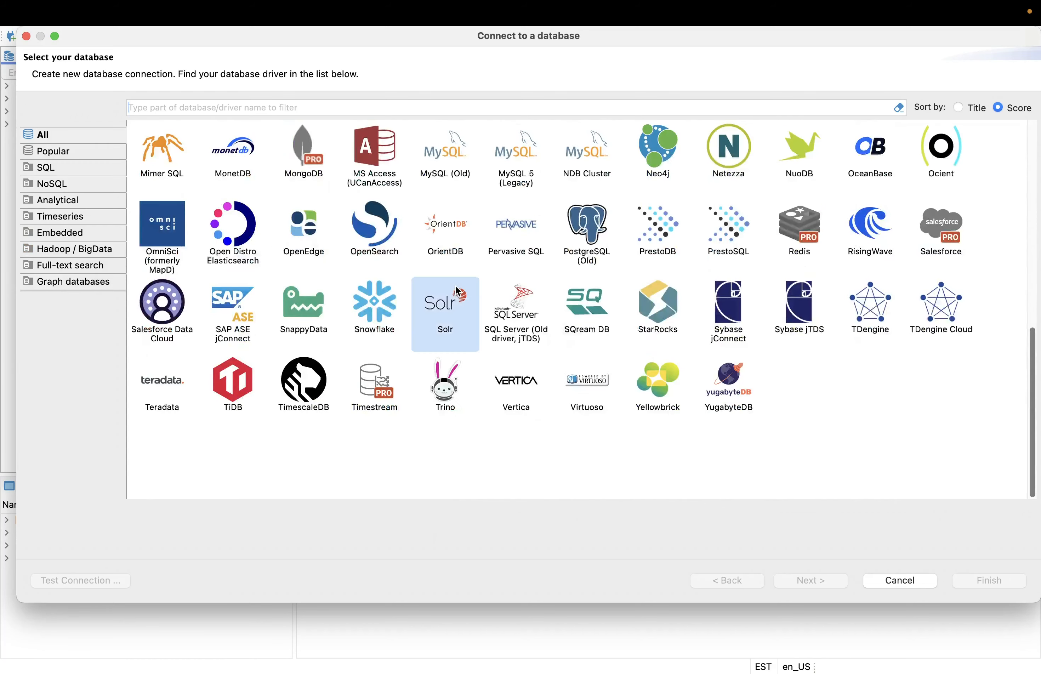
pyautogui.scroll(5, 450, 291)
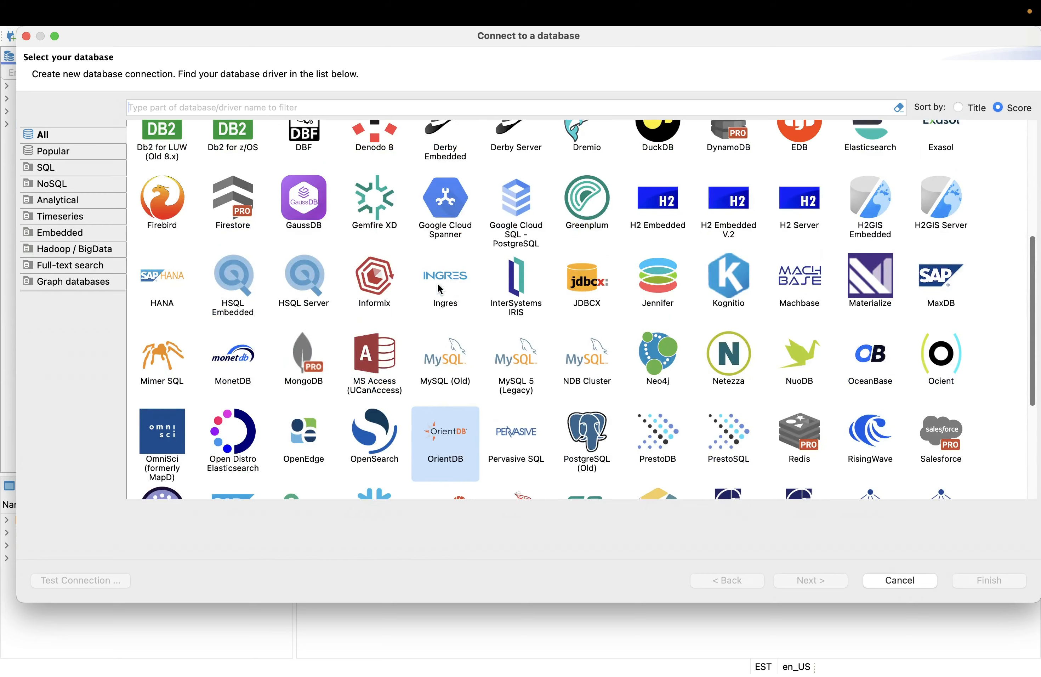
pyautogui.scroll(4, 455, 279)
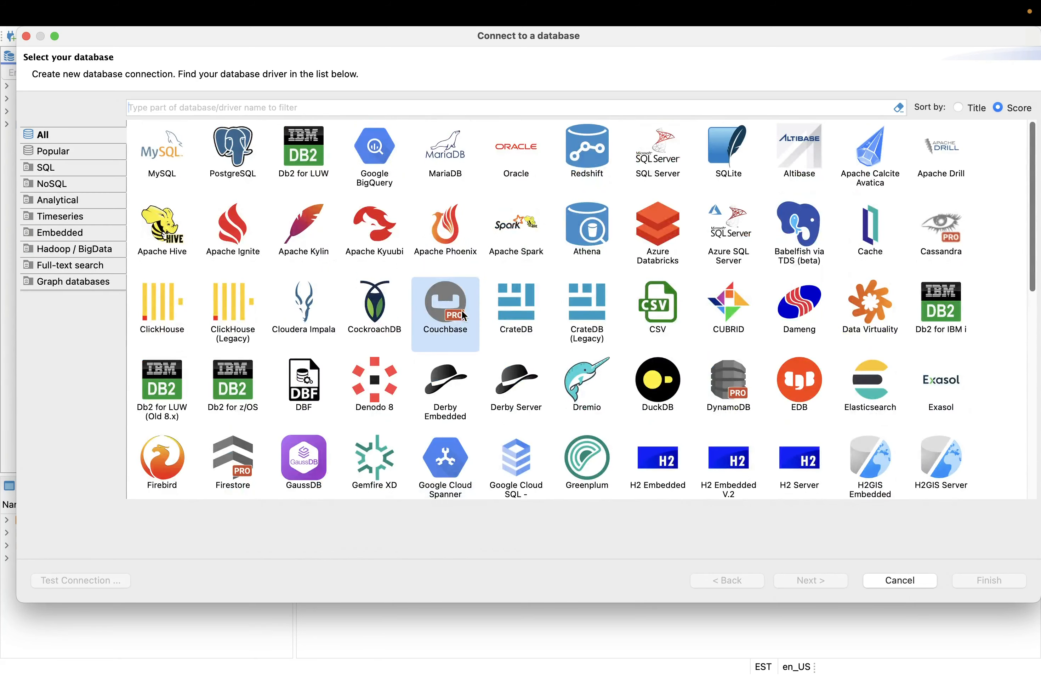
pyautogui.scroll(-4, 455, 281)
pyautogui.scroll(-5, 455, 309)
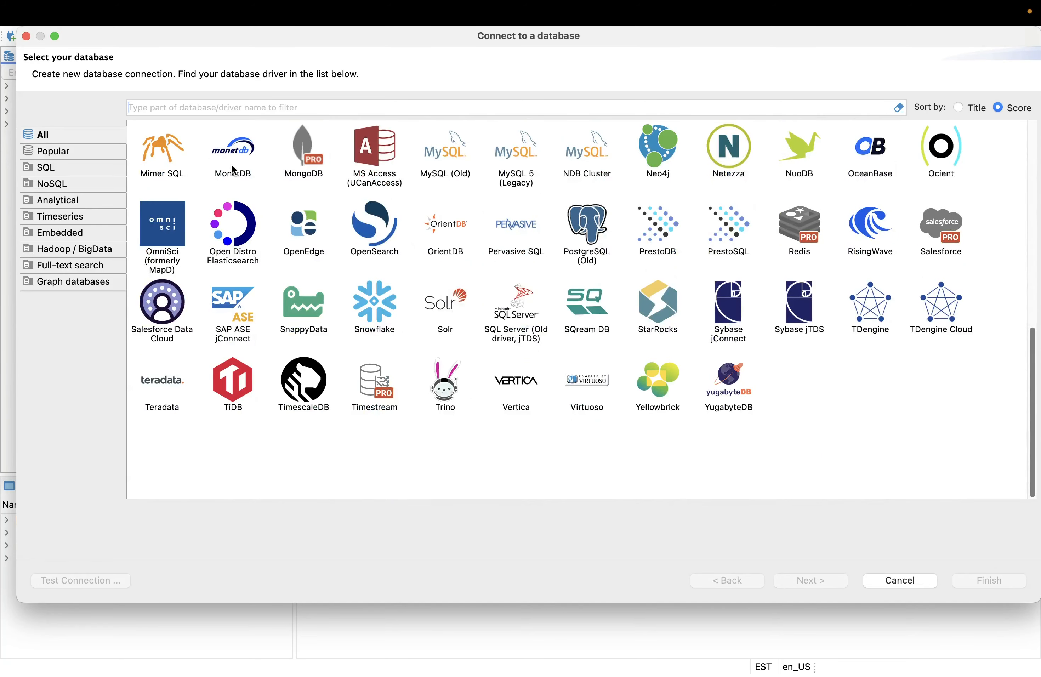
# - Try filtering the drivers by "snow", clear the filter, and choose the Snowflake driver from the full list
pyautogui.write('snow')
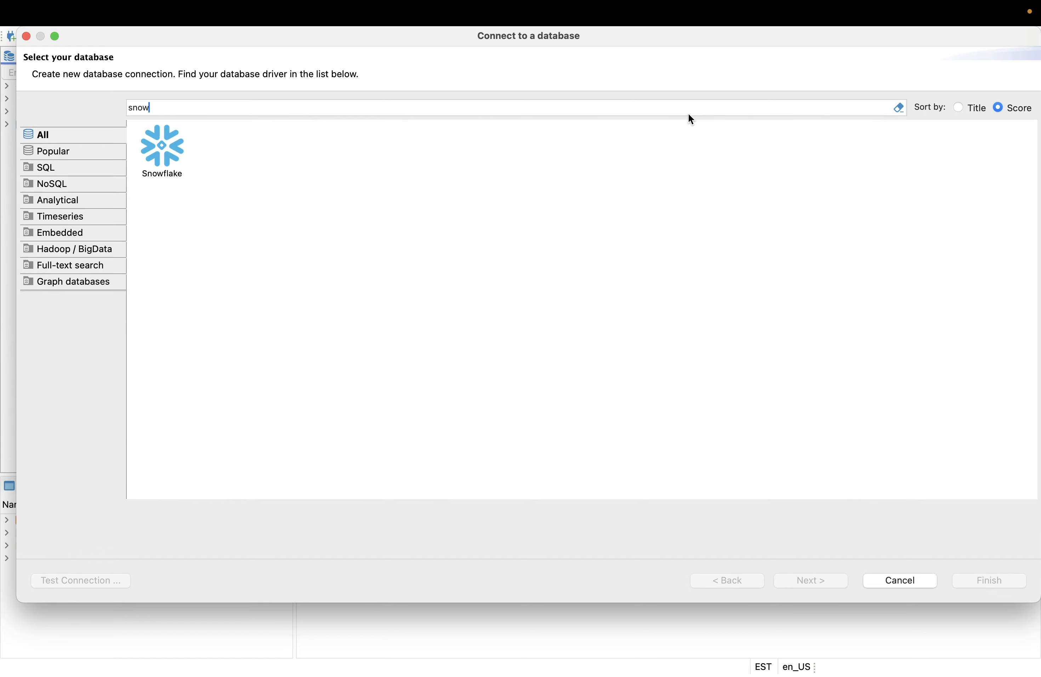
pyautogui.press('BackSpace')
pyautogui.press('BackSpace')
pyautogui.press('BackSpace')
pyautogui.press('BackSpace')
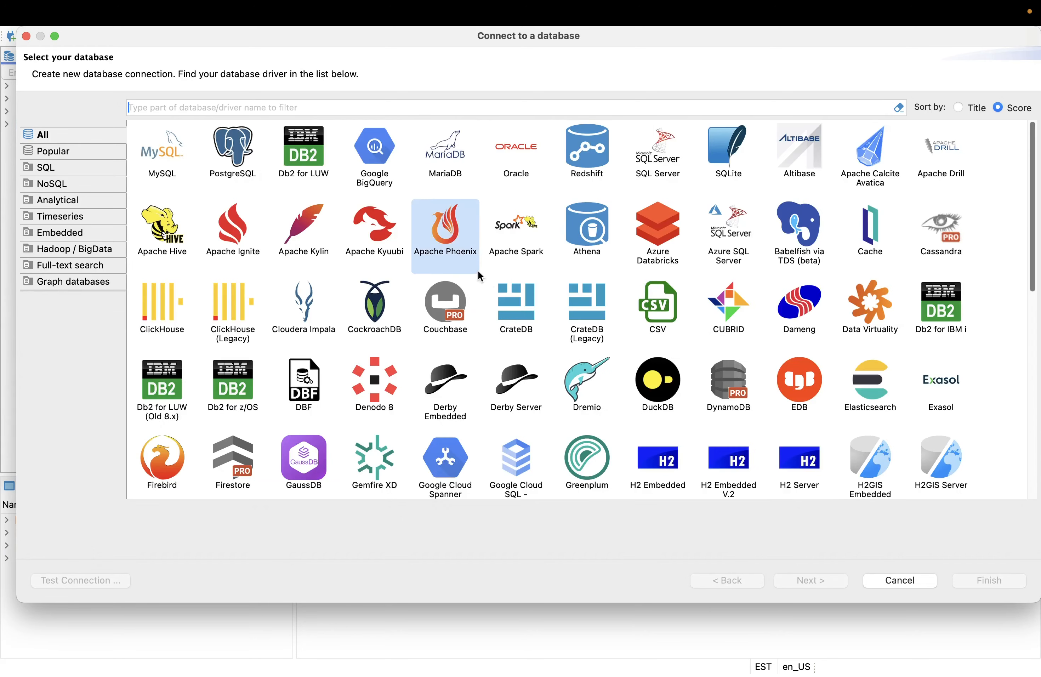
pyautogui.scroll(-15, 478, 269)
pyautogui.doubleClick(375, 307)
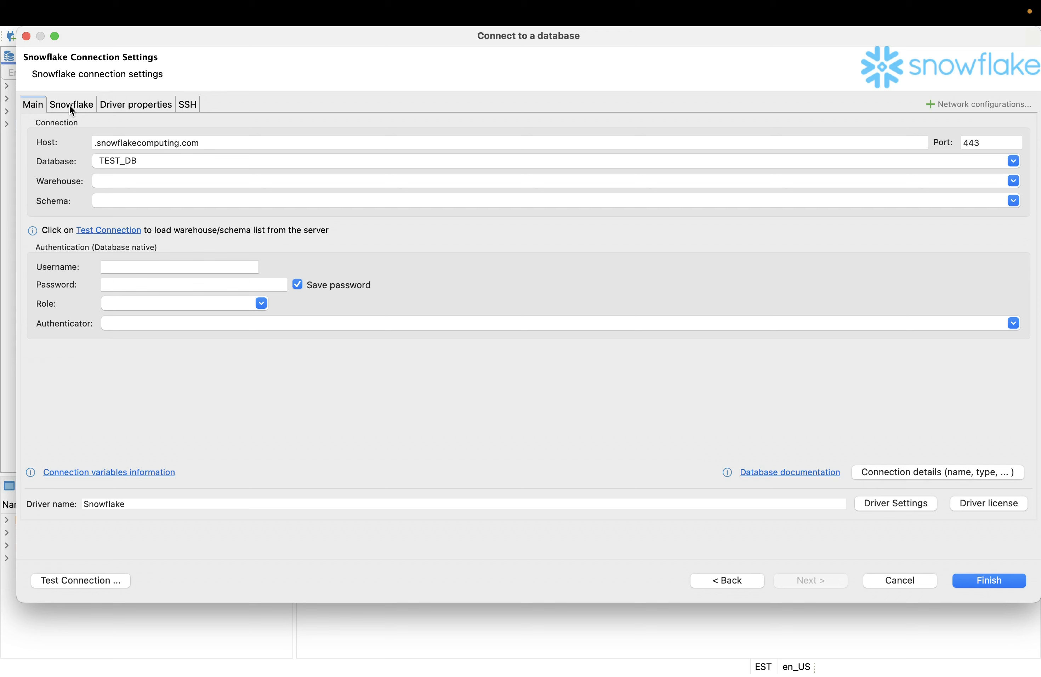
# - Look through the Snowflake-specific and driver property settings, and enable the SSH tunnel for the connection
pyautogui.click(80, 106)
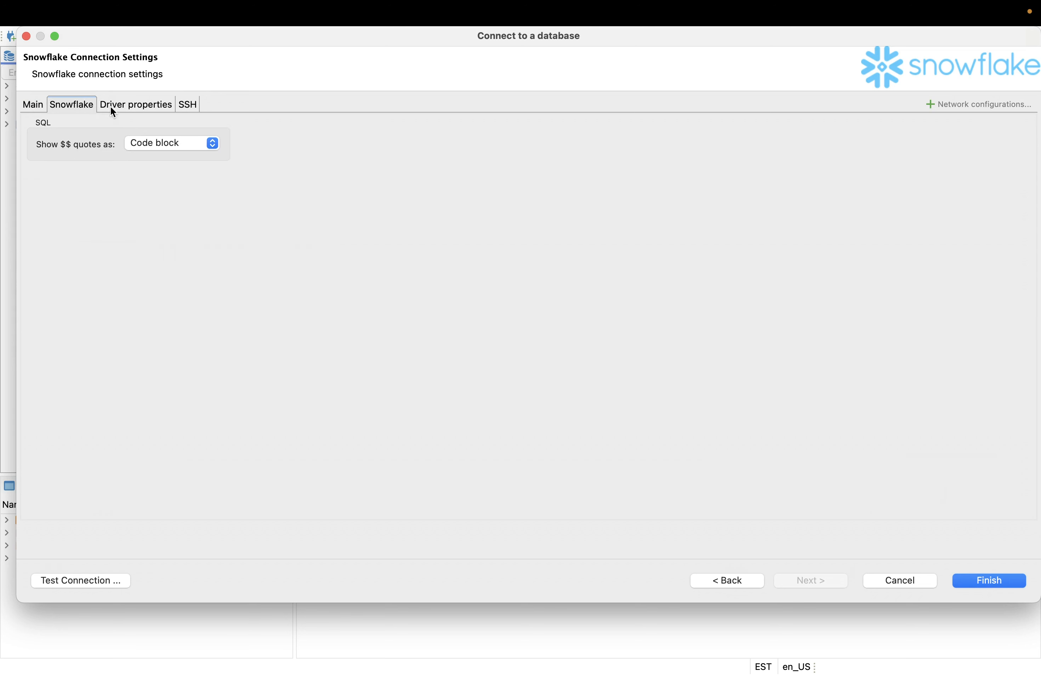
pyautogui.click(127, 105)
pyautogui.click(187, 109)
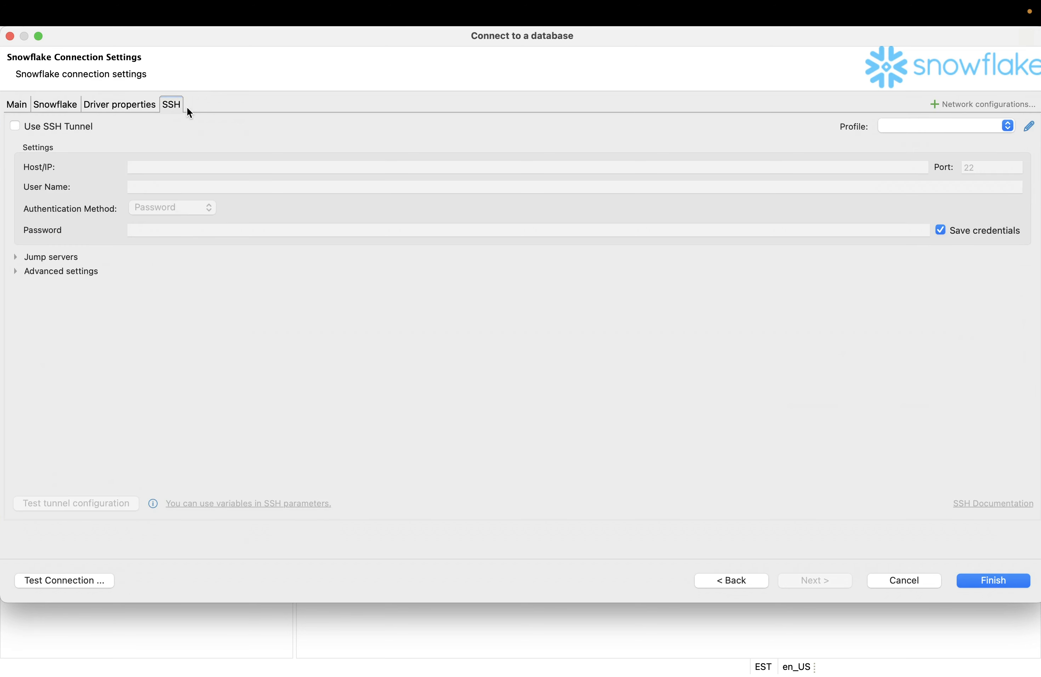
pyautogui.click(27, 131)
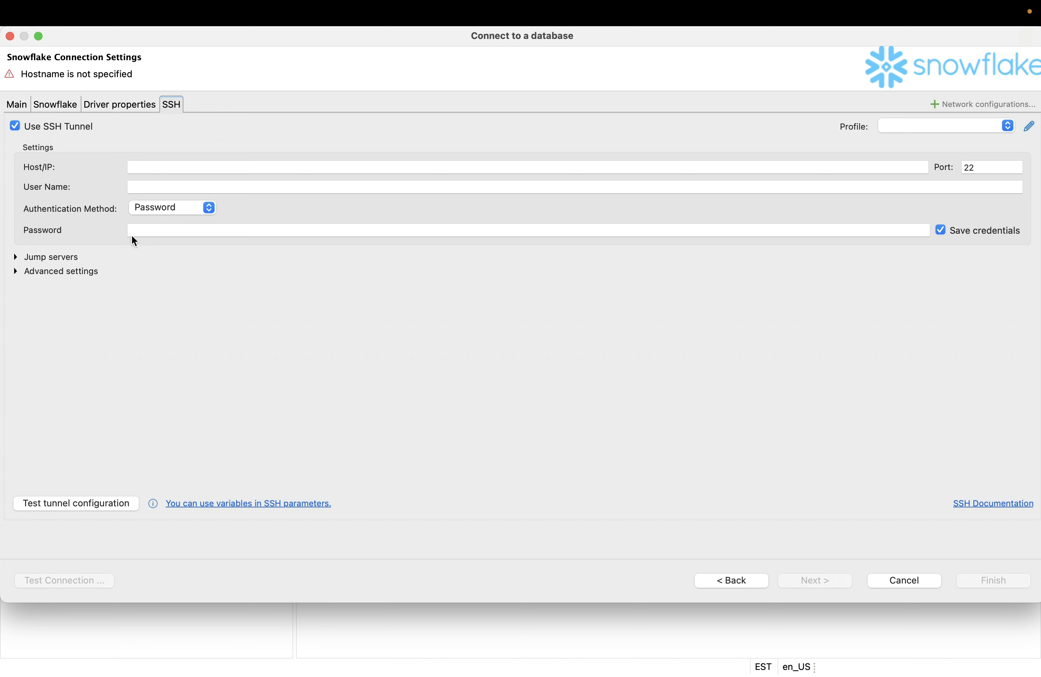
# - Review the connection's driver properties, its main host and authentication settings, and its Snowflake SQL options
pyautogui.click(117, 105)
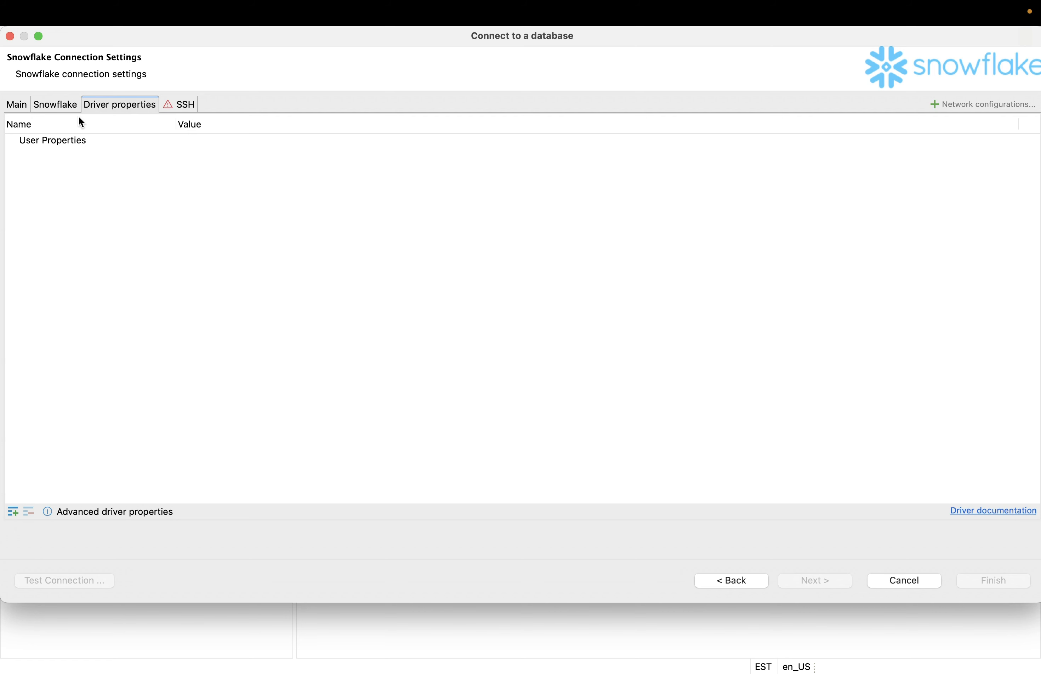
pyautogui.click(53, 104)
pyautogui.click(14, 104)
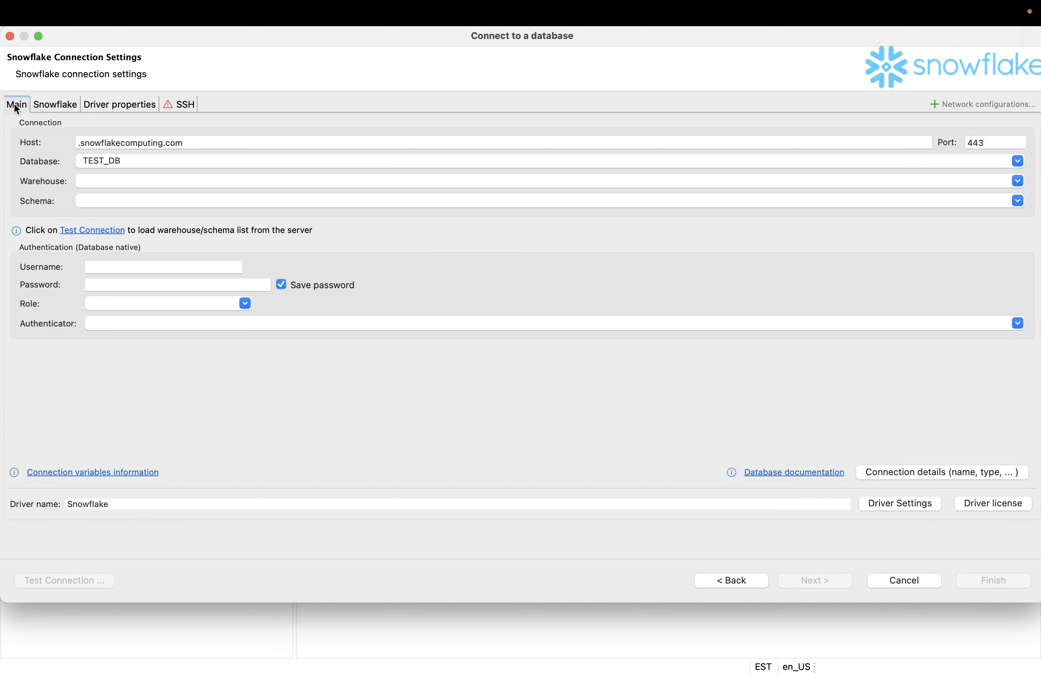
pyautogui.click(55, 106)
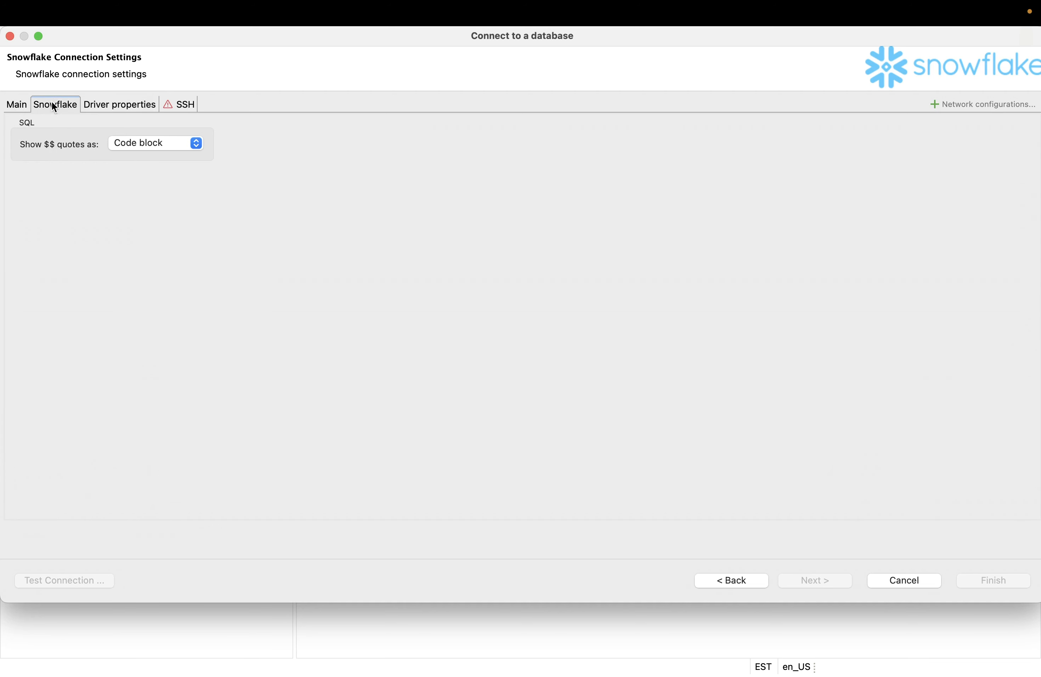
# - Complete the connection's host with the account, region and cloud prefix copied from the Snowflake login page address in Chrome
pyautogui.click(15, 106)
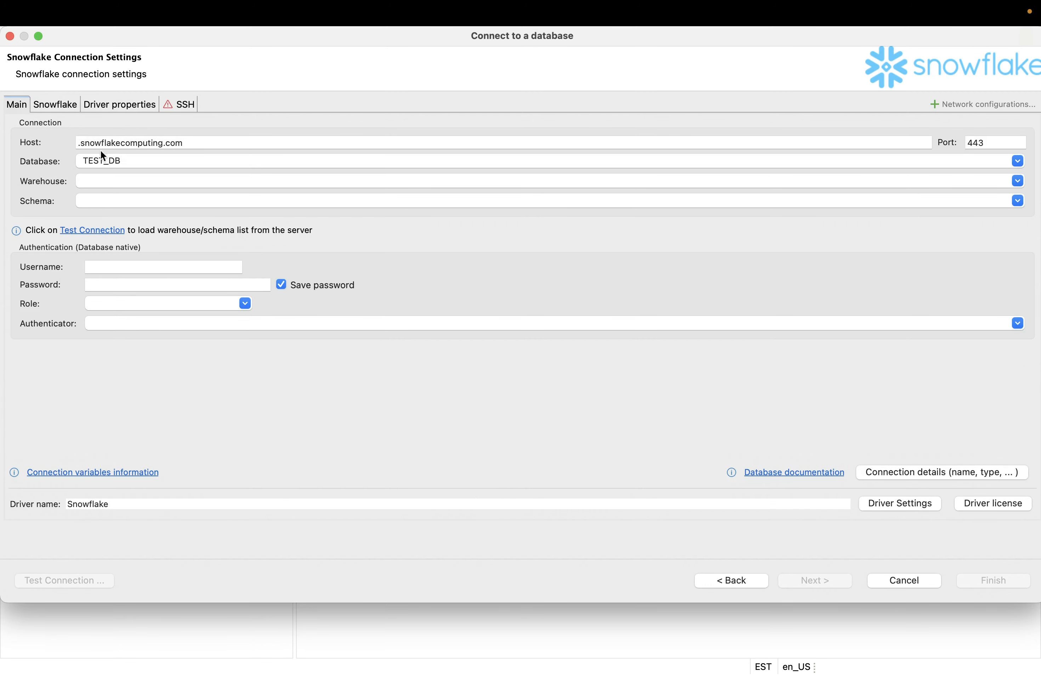
pyautogui.click(79, 144)
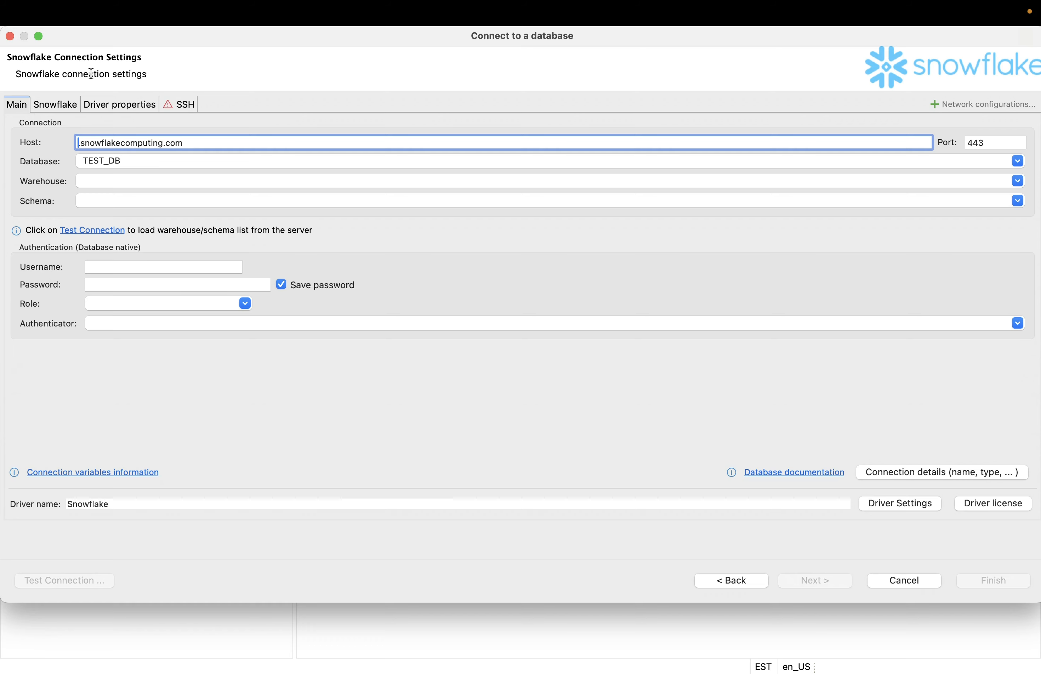
pyautogui.hotkey('ctrl', 'Left')
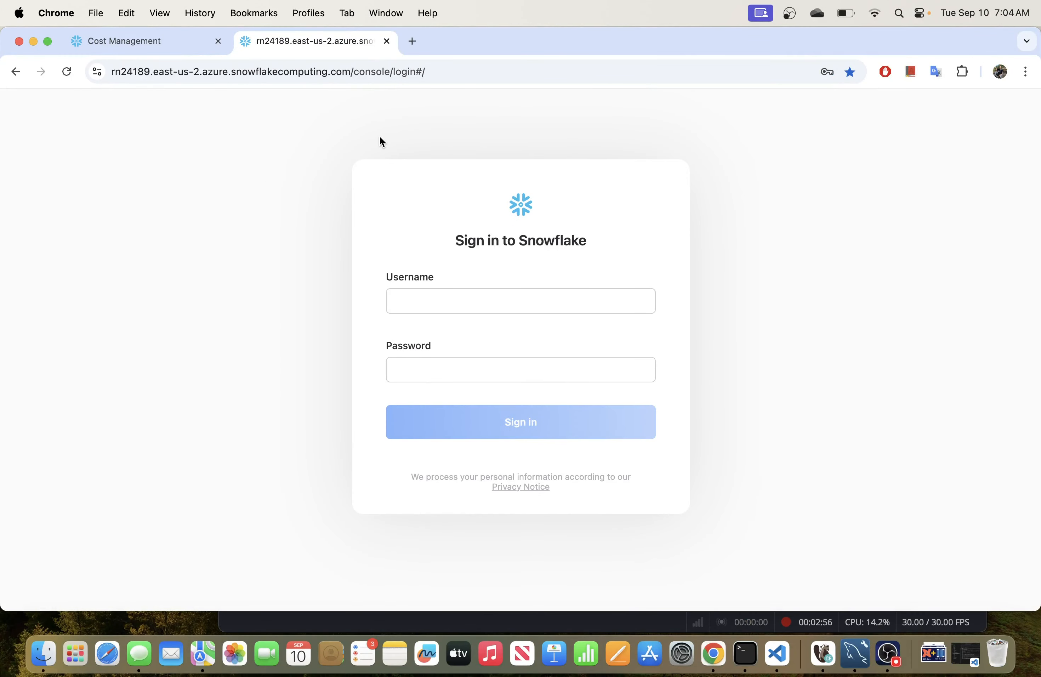
pyautogui.click(158, 75)
pyautogui.click(165, 99)
pyautogui.doubleClick(114, 72)
pyautogui.click(156, 76)
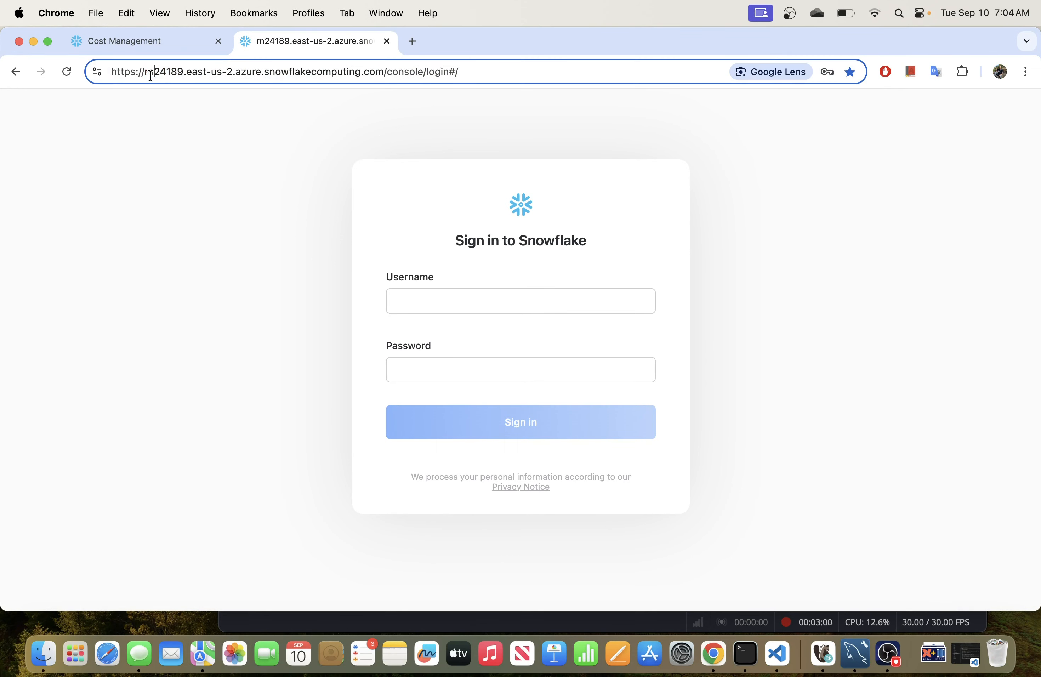
pyautogui.moveTo(145, 73); pyautogui.dragTo(262, 71)
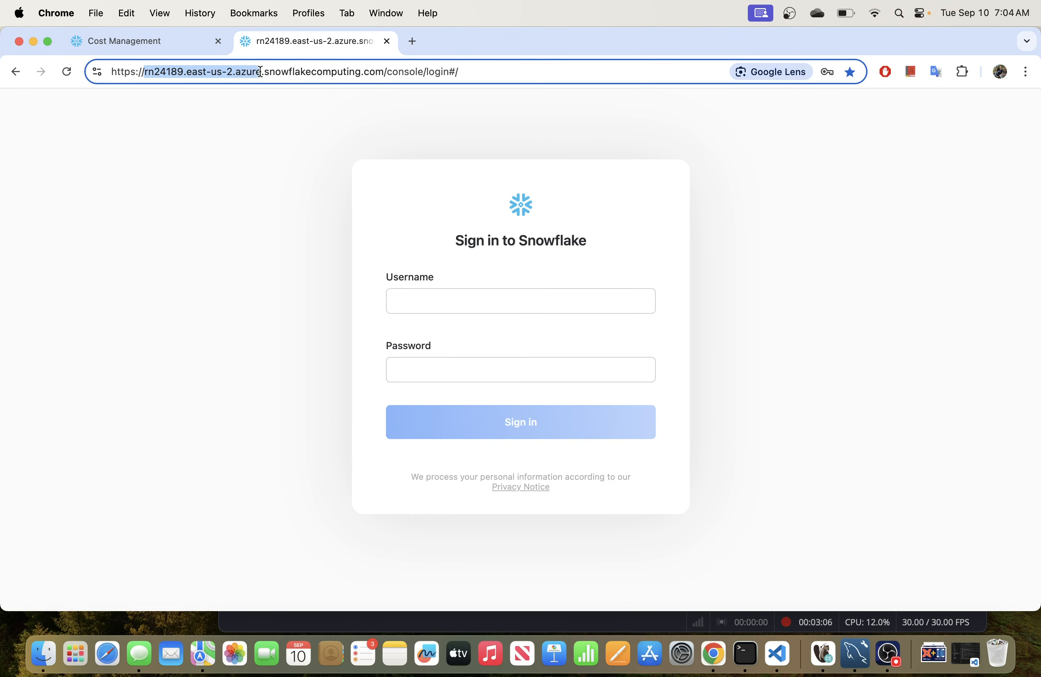
pyautogui.press('super+c')
pyautogui.hotkey('ctrl', 'Right')
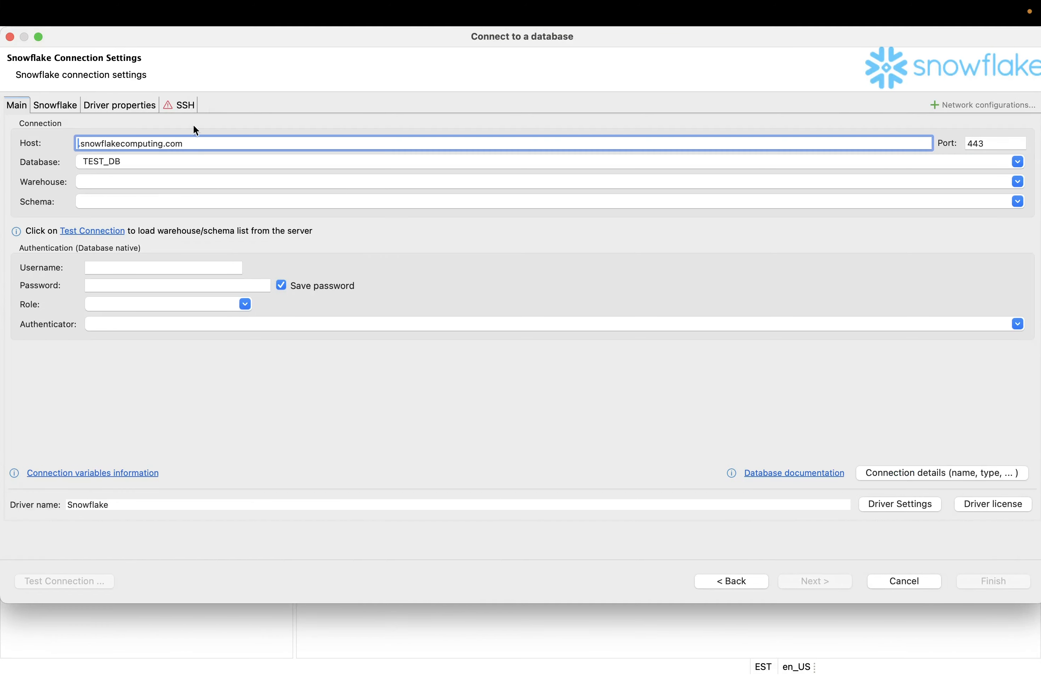
pyautogui.press('super+v')
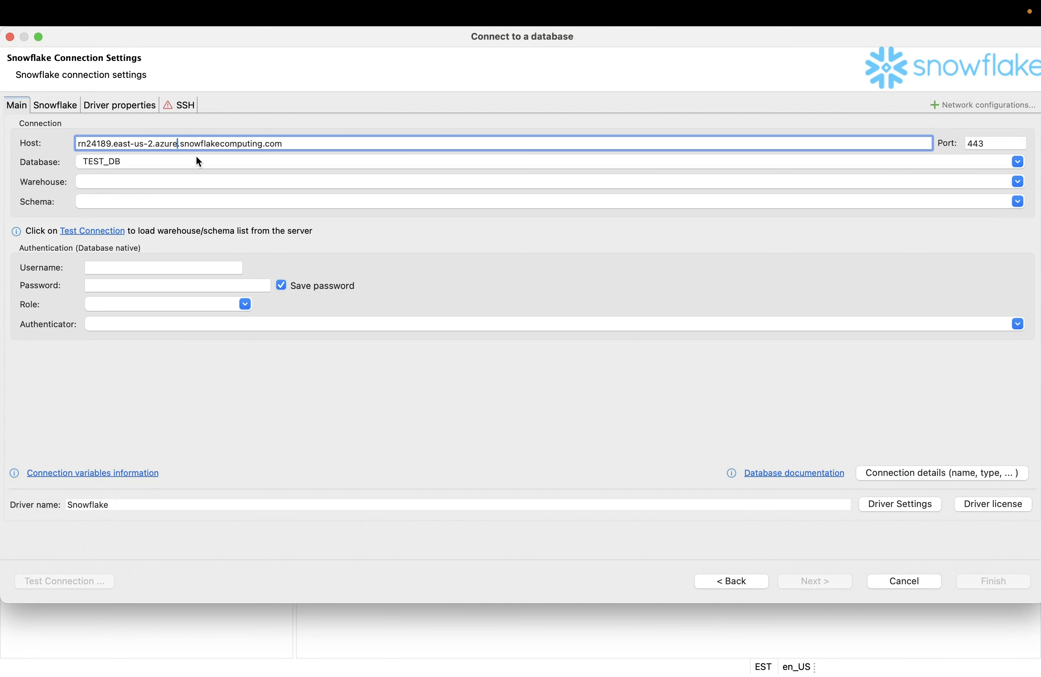
# - Recheck in Chrome which part of the Snowflake login address comes before .snowflakecomputing.com
pyautogui.hotkey('ctrl', 'Left')
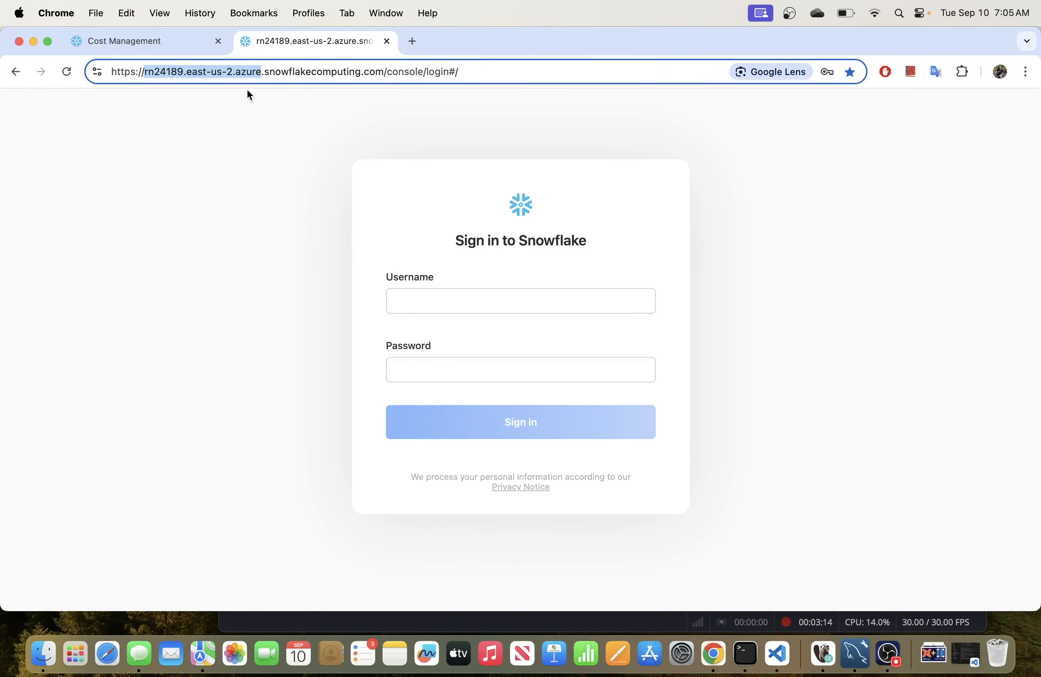
pyautogui.click(304, 72)
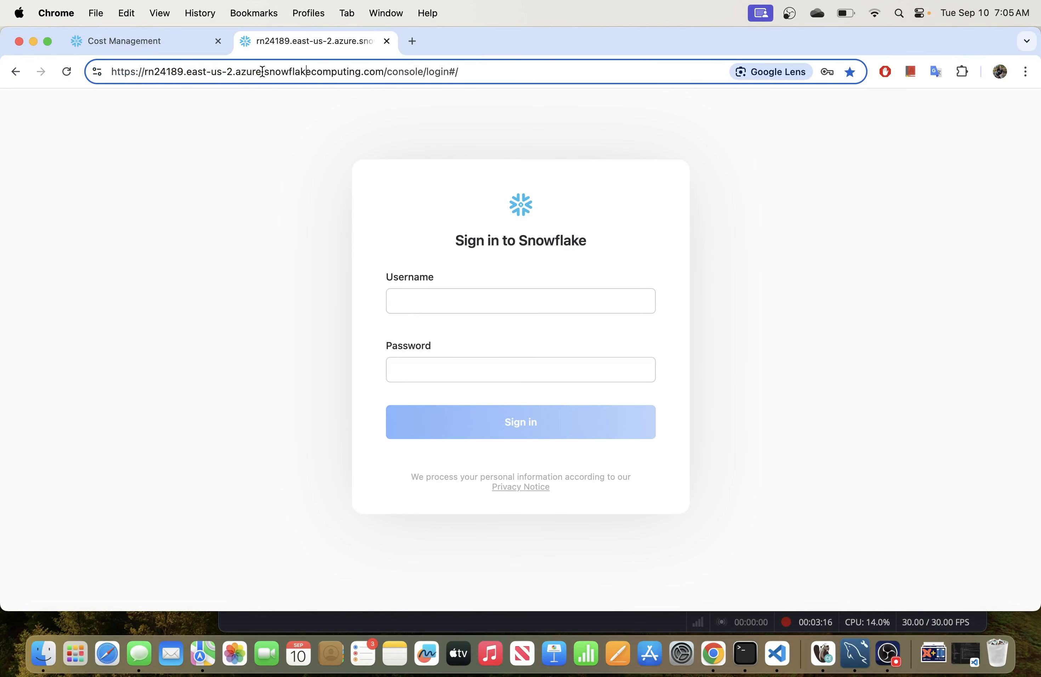
pyautogui.moveTo(262, 72); pyautogui.dragTo(144, 70)
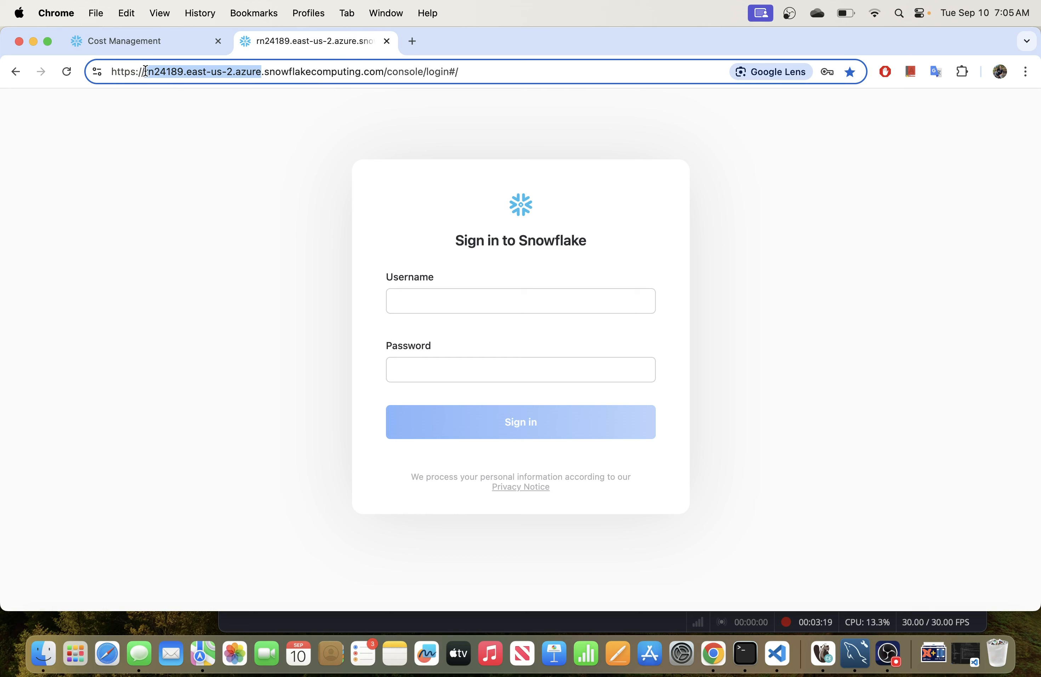
pyautogui.click(298, 73)
# - Sign in to Snowflake with the saved demo_user username and password, and examine the account locator in the Admin page address
pyautogui.click(429, 301)
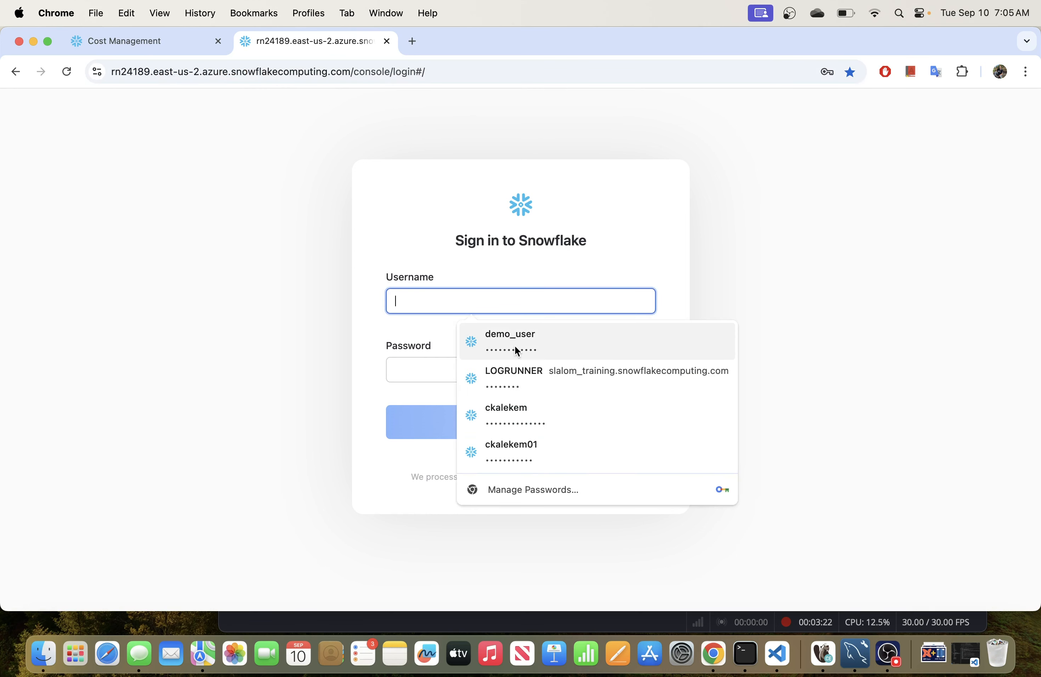
pyautogui.click(515, 348)
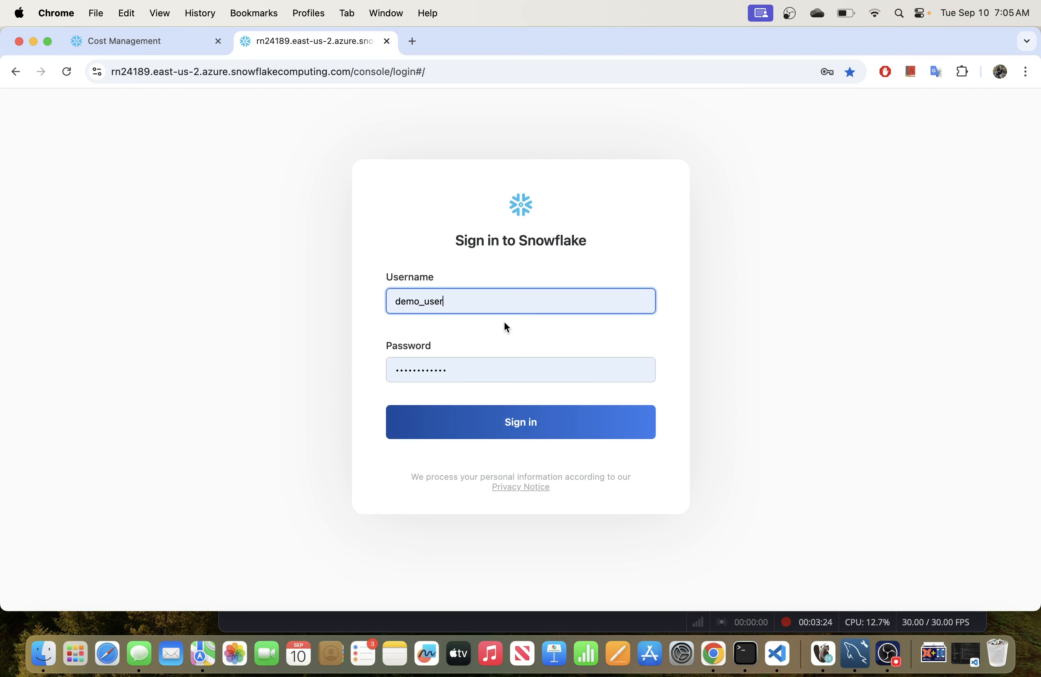
pyautogui.click(496, 417)
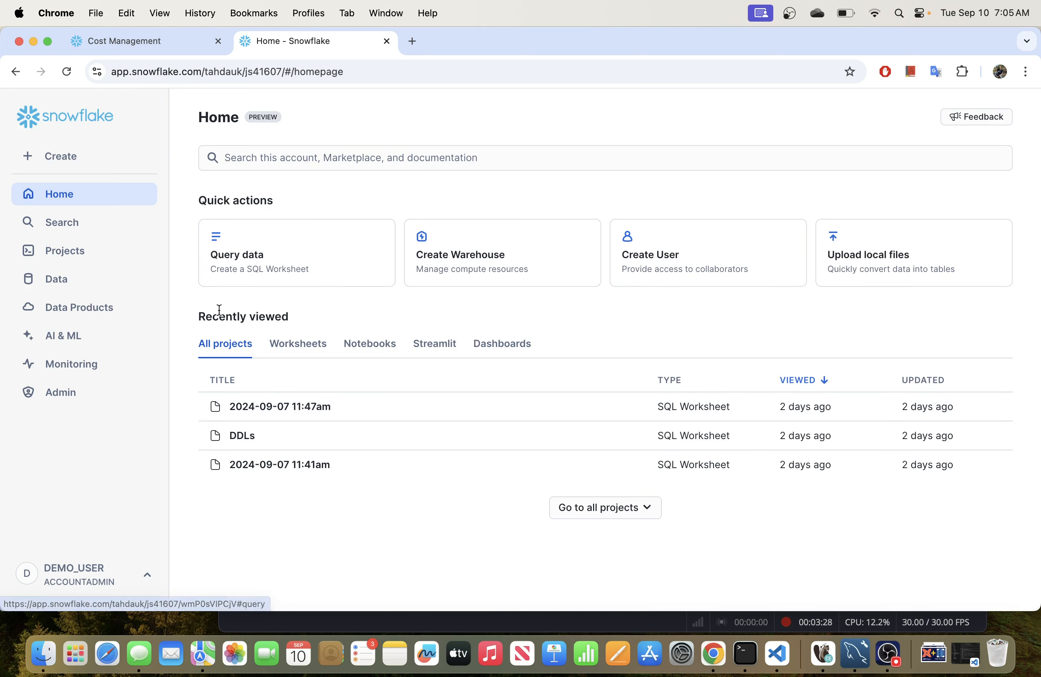
pyautogui.click(72, 402)
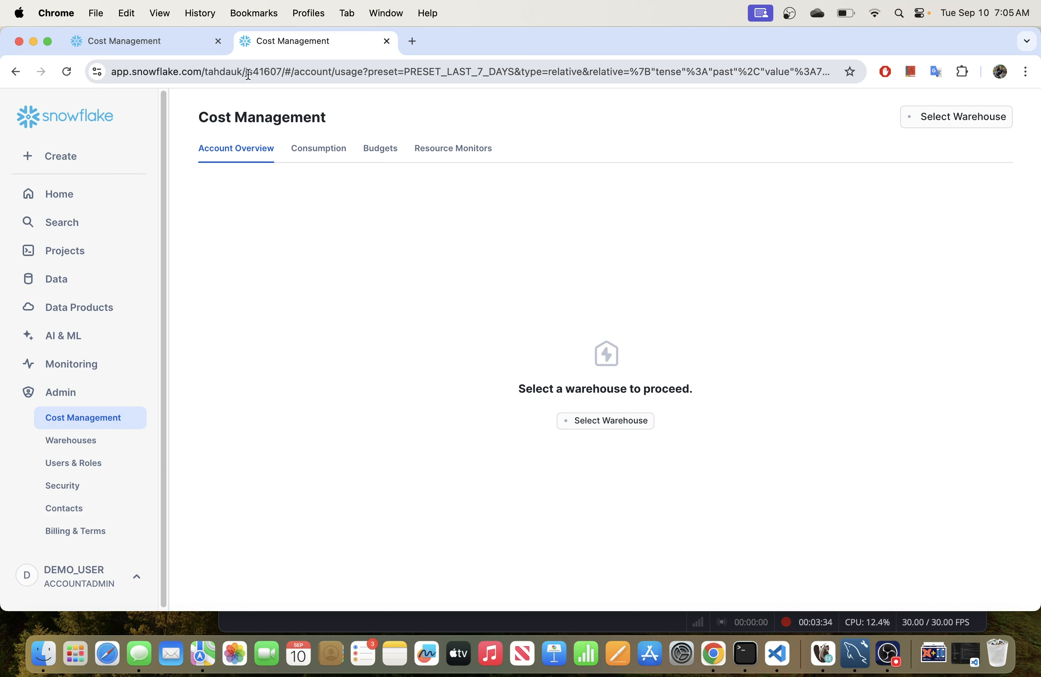
pyautogui.moveTo(247, 71); pyautogui.dragTo(282, 67)
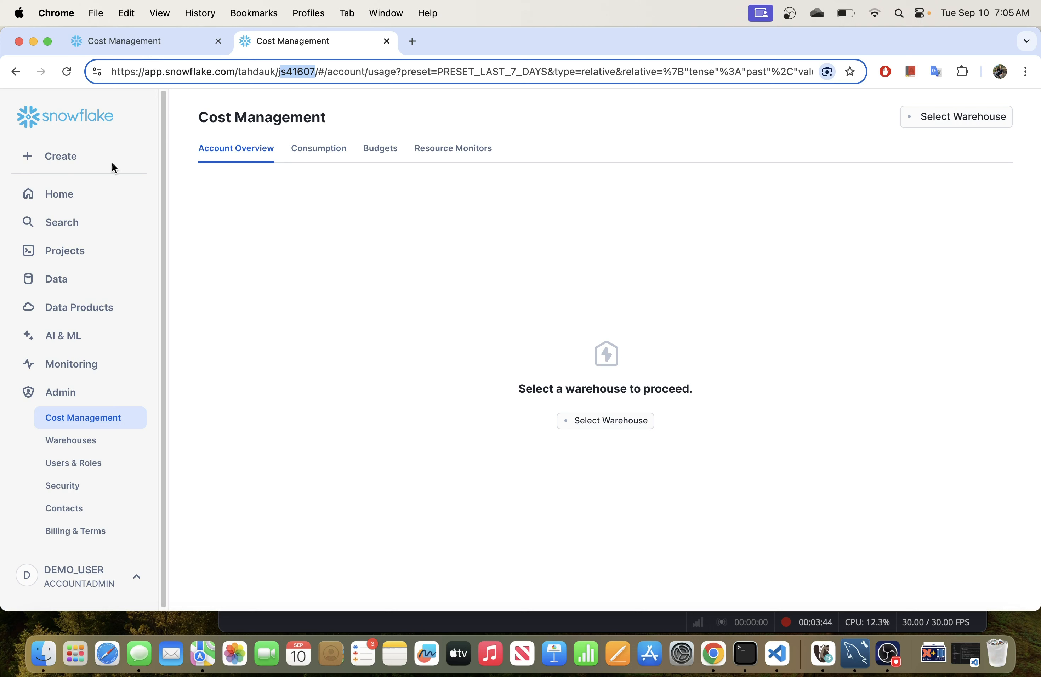
# - Sign out of Snowflake, choose the same account to sign into, and examine the host prefix in the login page address
pyautogui.click(24, 576)
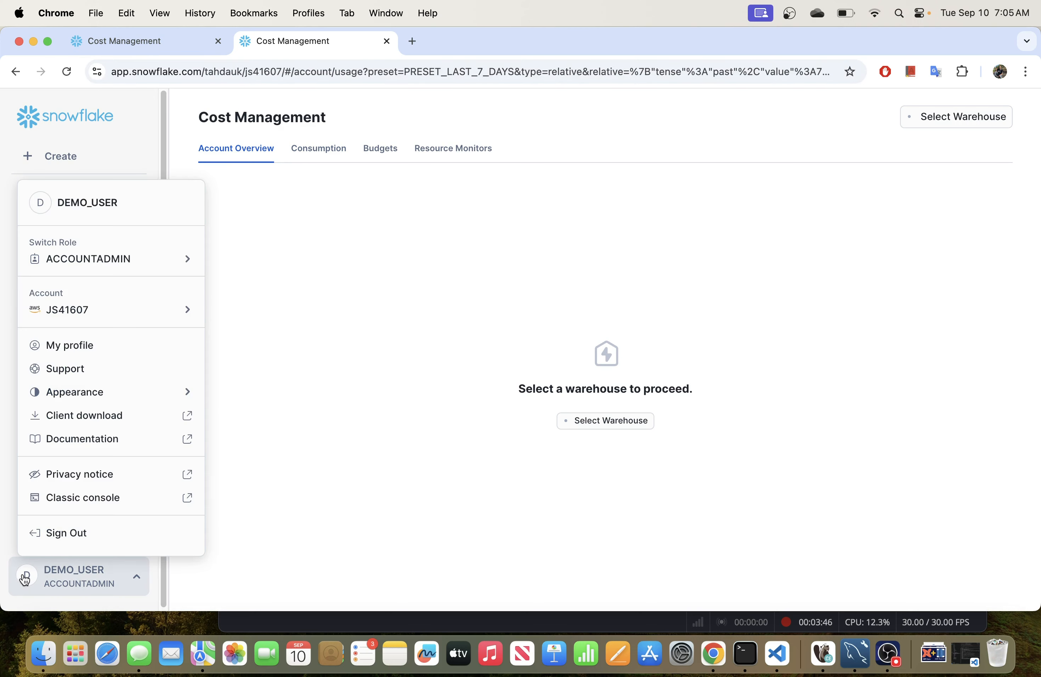
pyautogui.click(61, 533)
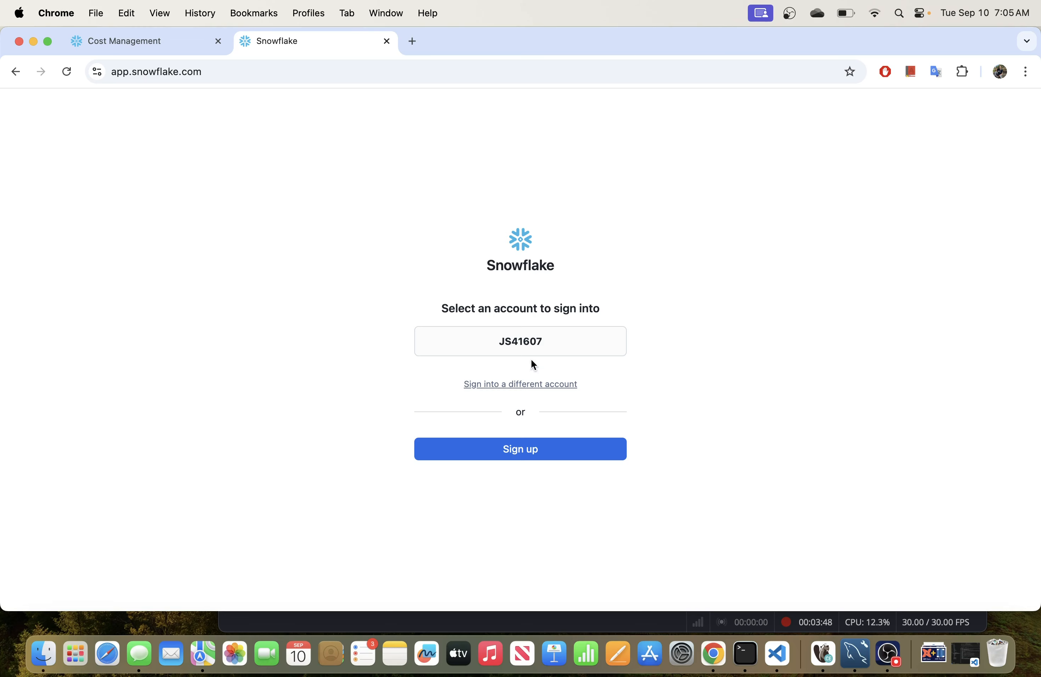
pyautogui.click(531, 351)
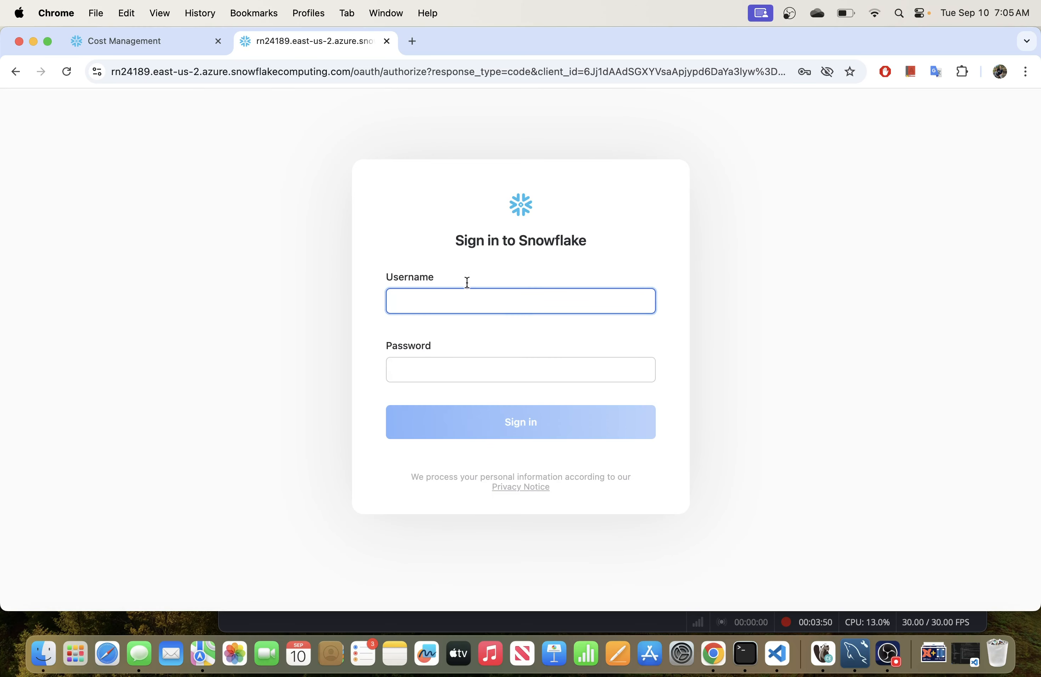
pyautogui.click(159, 71)
pyautogui.click(209, 72)
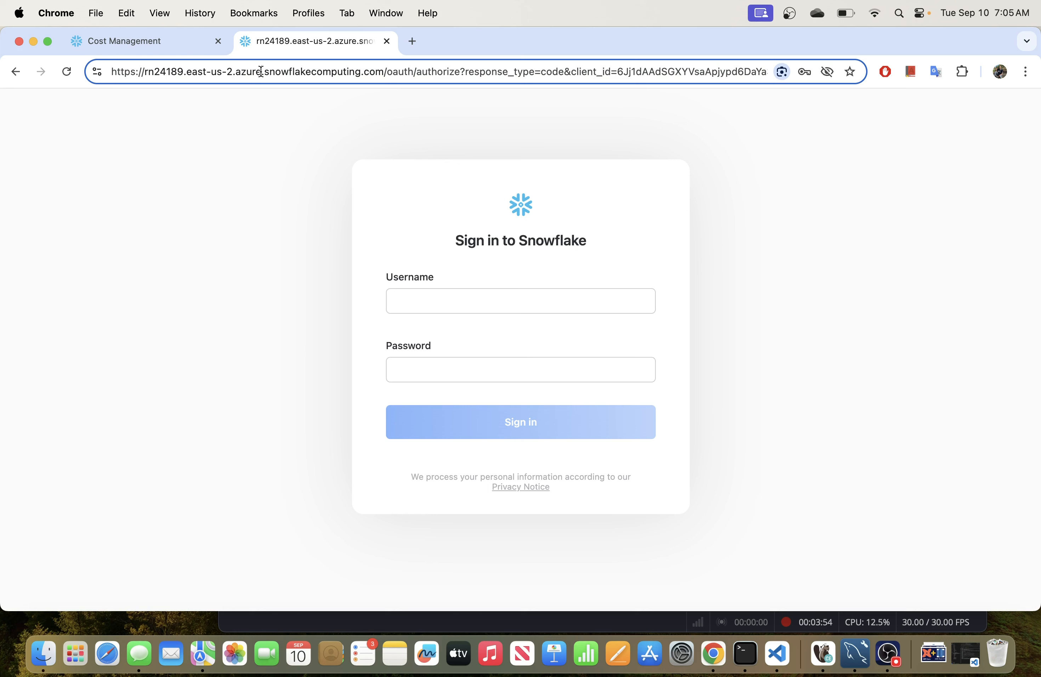
pyautogui.moveTo(262, 71)
pyautogui.mouseDown()
pyautogui.moveTo(144, 72)
pyautogui.moveTo(268, 70)
pyautogui.mouseUp()
pyautogui.click(150, 72)
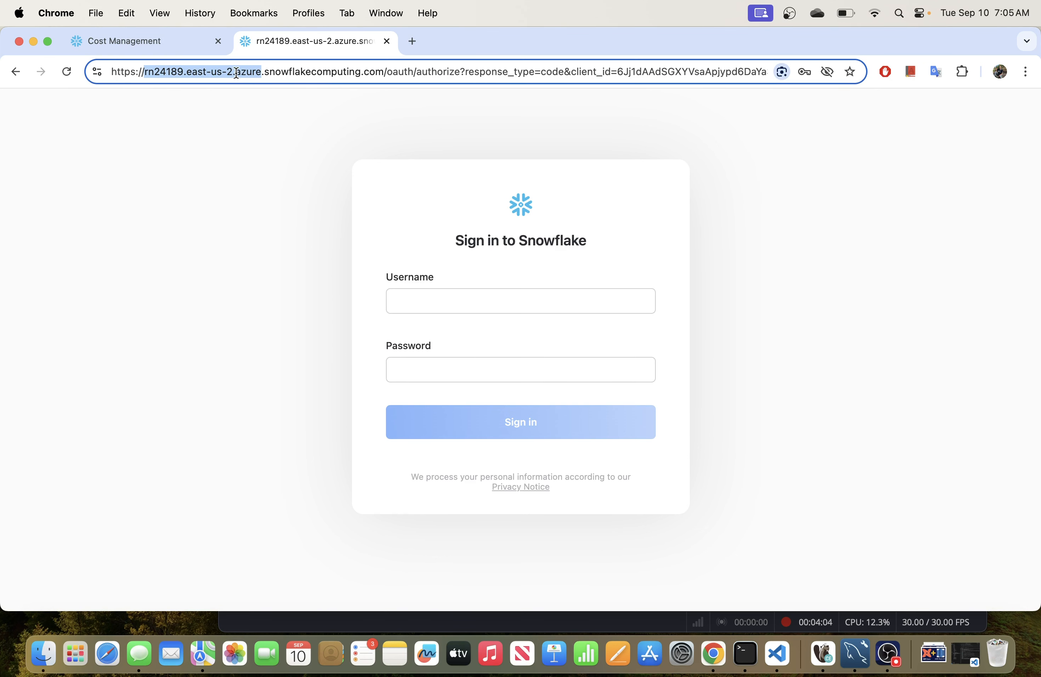
# - Switch to DBeaver and clear the default database name from the Snowflake connection settings
pyautogui.press('super+Tab')
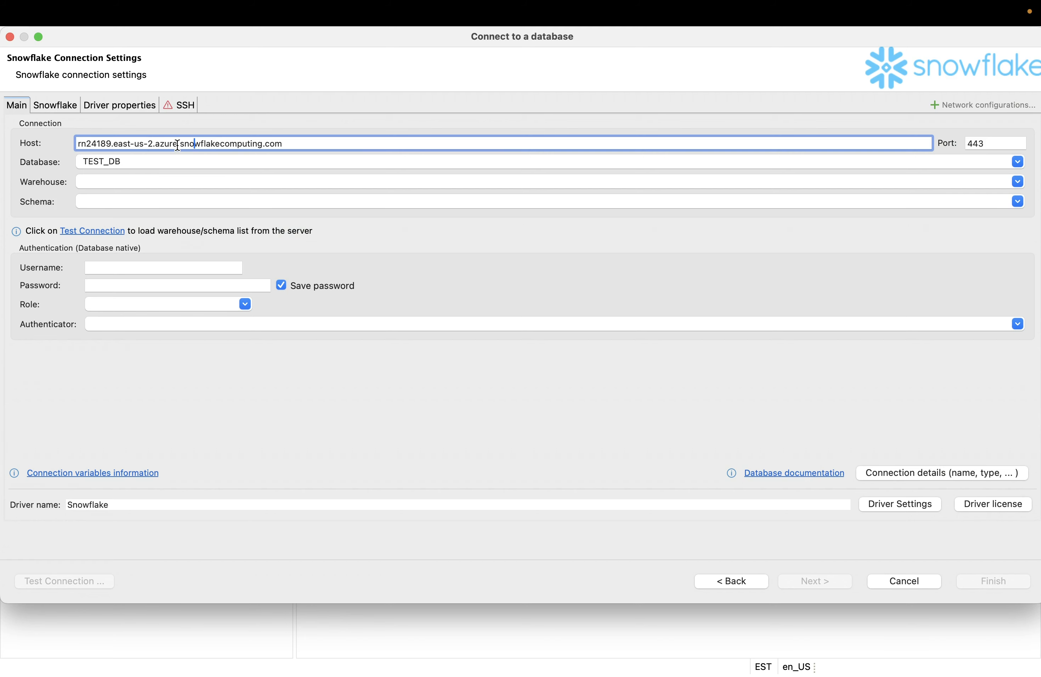
pyautogui.moveTo(138, 162); pyautogui.dragTo(74, 163)
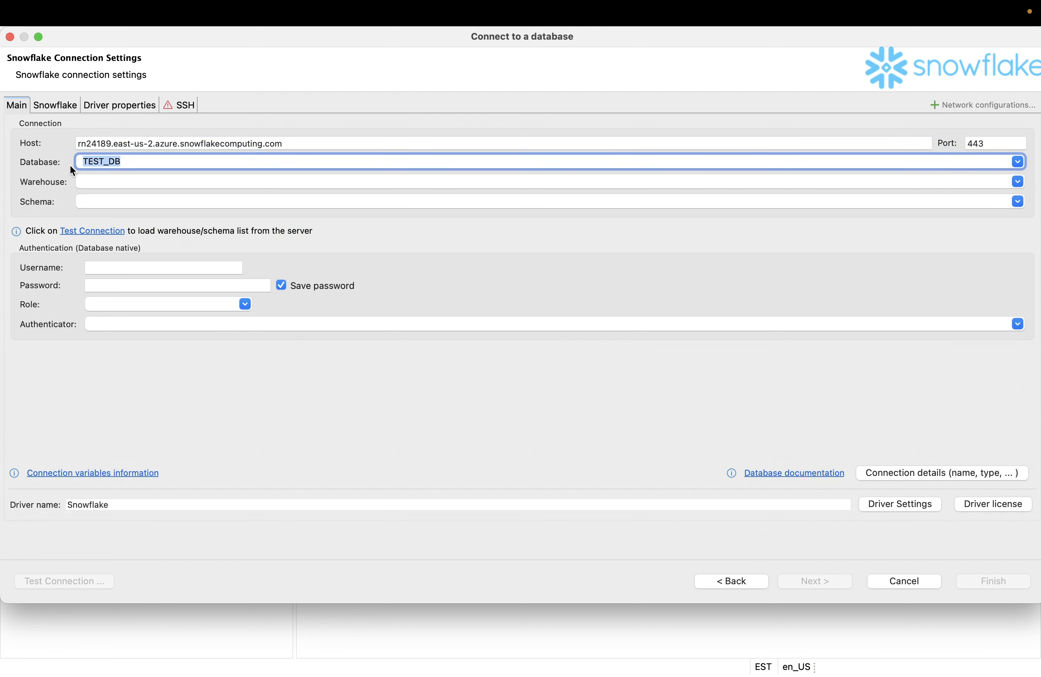
pyautogui.press('BackSpace')
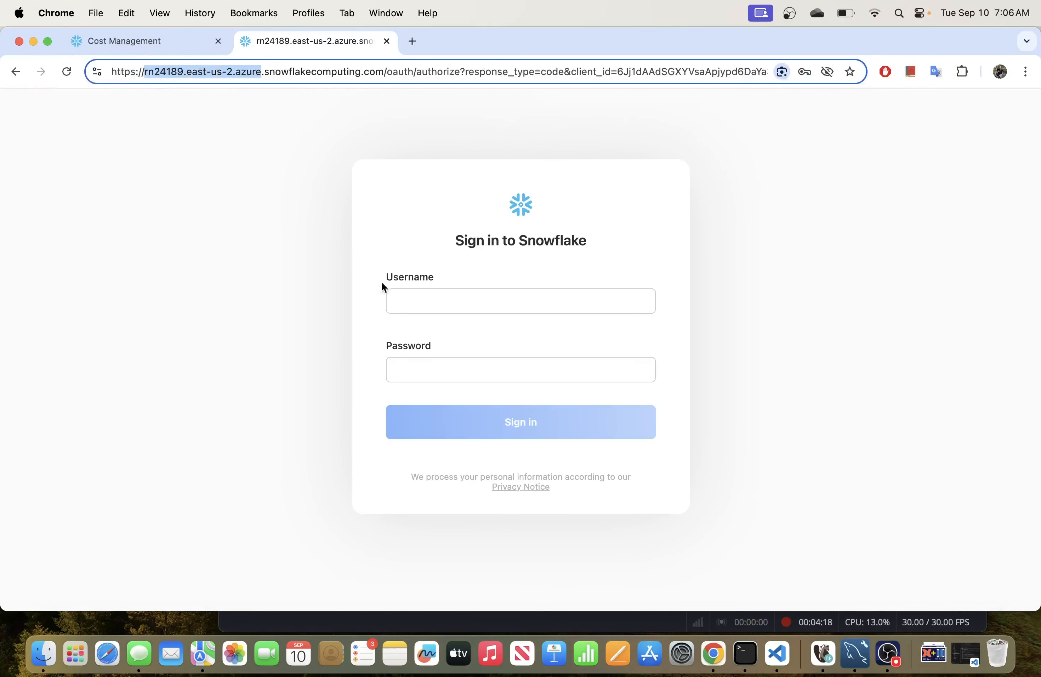
# - Sign in to Snowflake in Chrome with the saved demo_user username and password, and open the list of databases
pyautogui.click(455, 308)
pyautogui.click(510, 337)
pyautogui.click(544, 422)
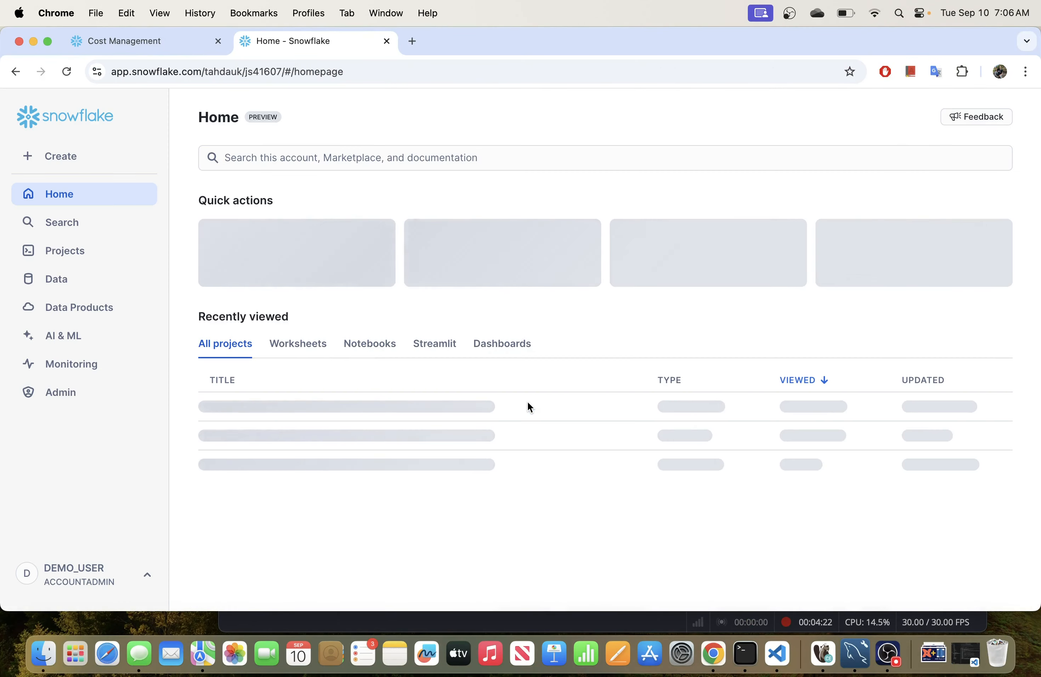
pyautogui.click(74, 281)
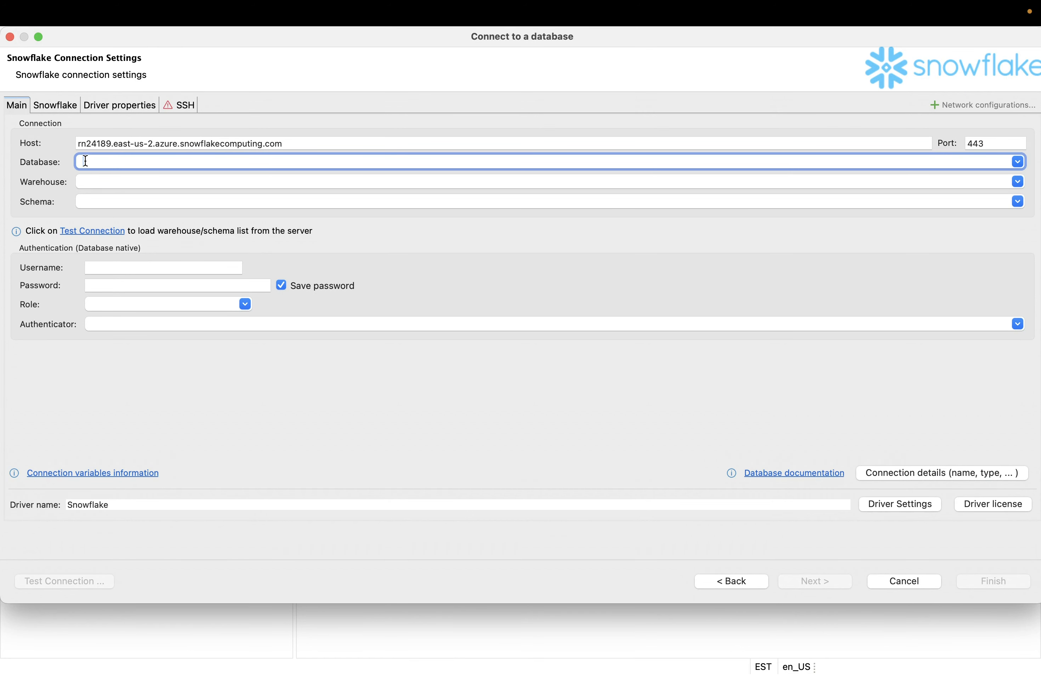
# - Look up the available warehouses in Snowflake's Admin area and set the DBeaver connection's warehouse to demo_wh
pyautogui.click(104, 184)
pyautogui.hotkey('ctrl', 'Left')
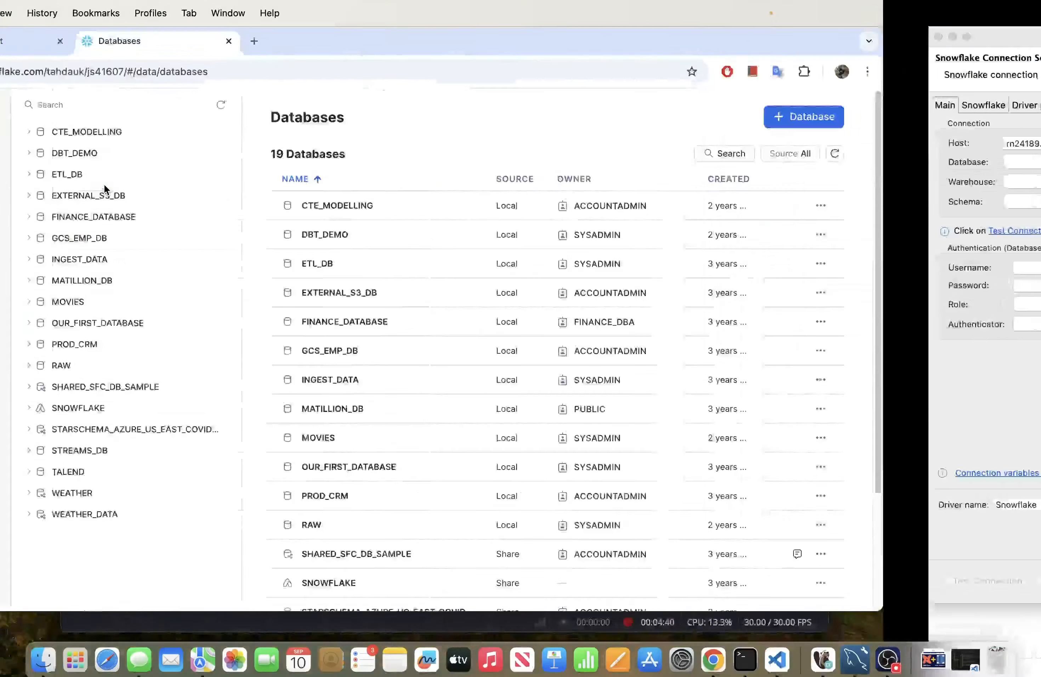
pyautogui.click(77, 435)
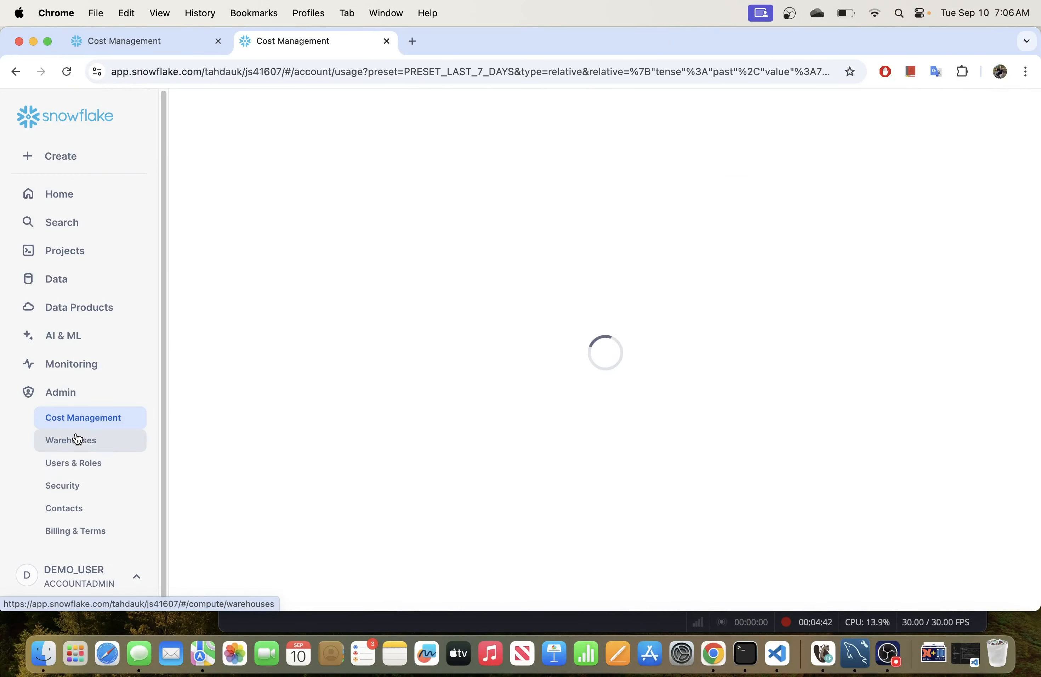
pyautogui.click(88, 442)
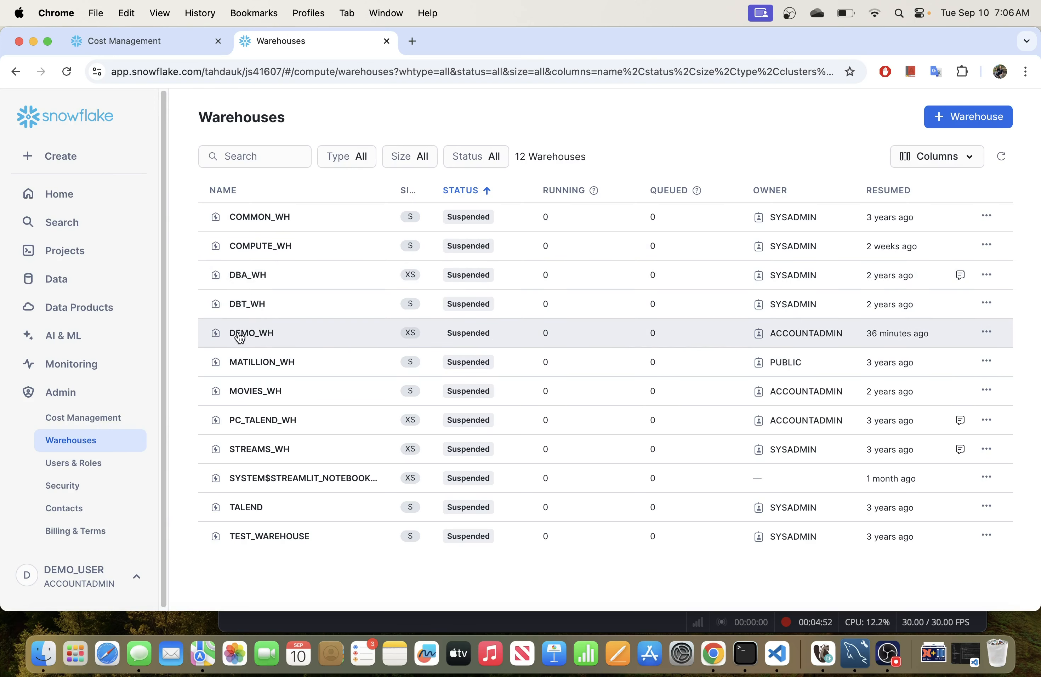
pyautogui.press('super+Tab')
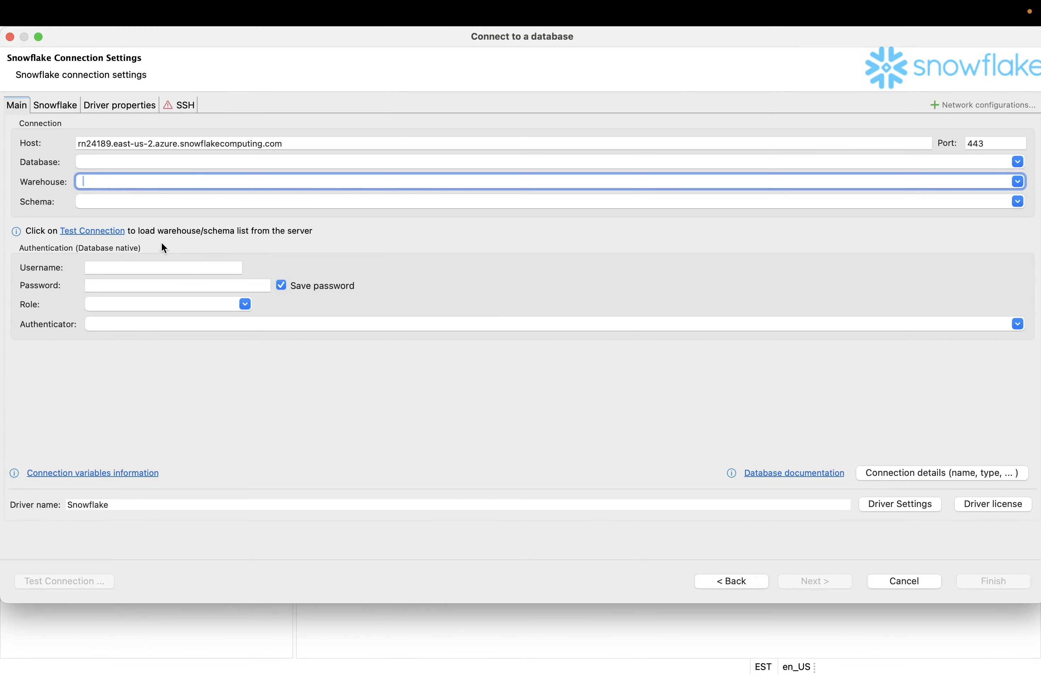
pyautogui.write('demo_wh')
# - Set the connection's username to demo_user and enter the account password
pyautogui.click(104, 201)
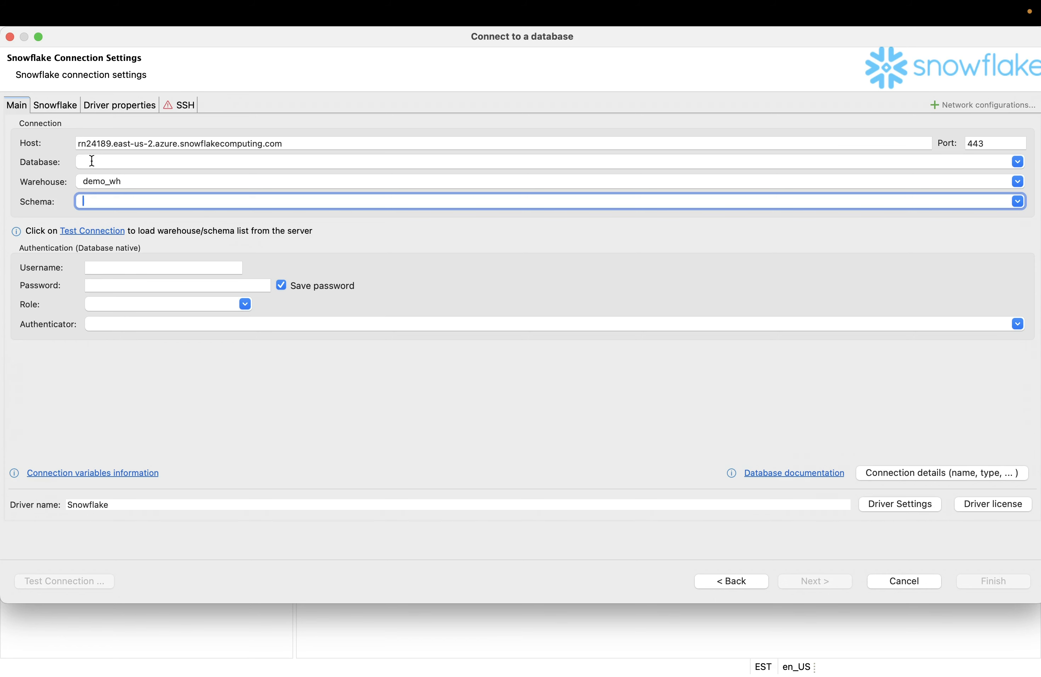
pyautogui.click(91, 161)
pyautogui.click(97, 198)
pyautogui.click(123, 270)
pyautogui.write('demo')
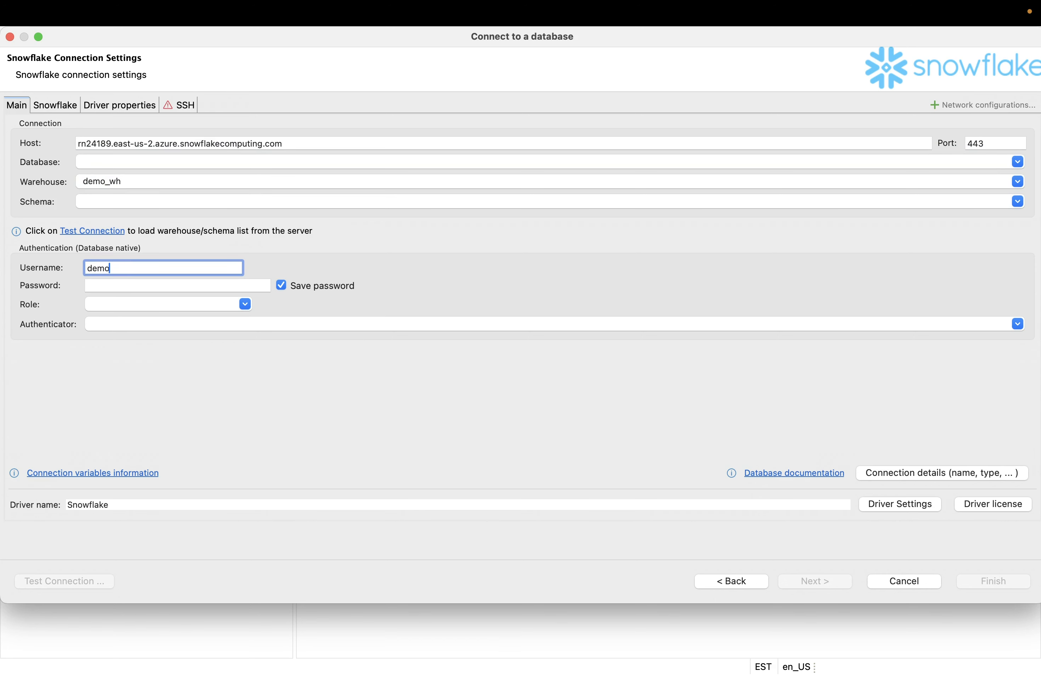
pyautogui.write('_user')
pyautogui.click(125, 287)
pyautogui.write('•••')
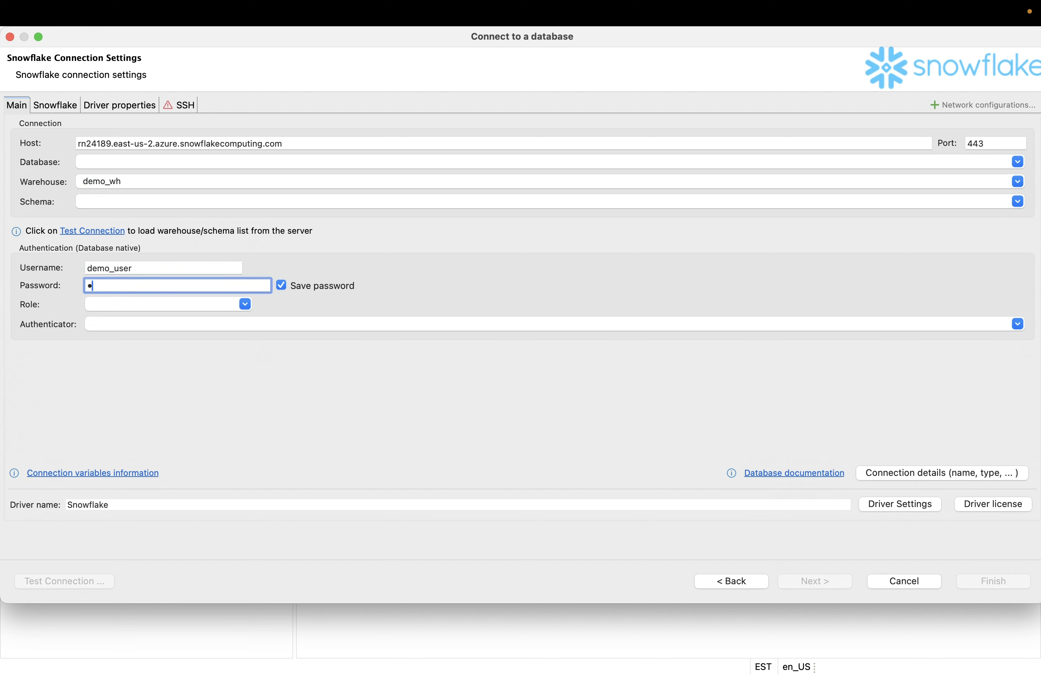
pyautogui.write('••••••••')
# - Set the connection's role to accountadmin and check the role in Snowflake's user account menu in Chrome
pyautogui.click(173, 309)
pyautogui.write('account')
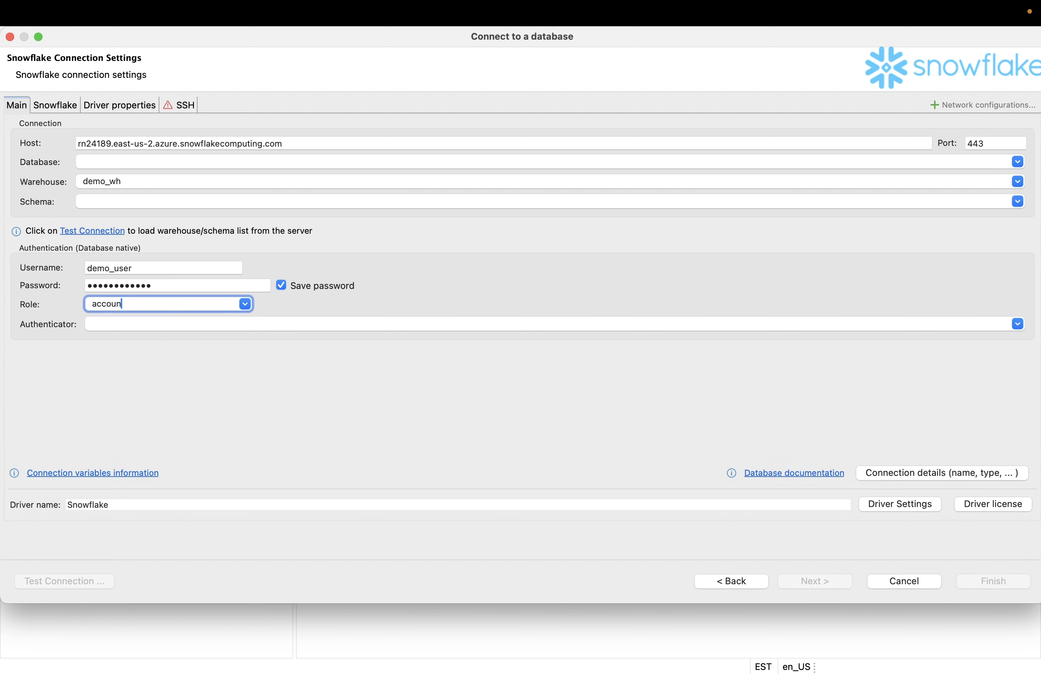
pyautogui.write('admin')
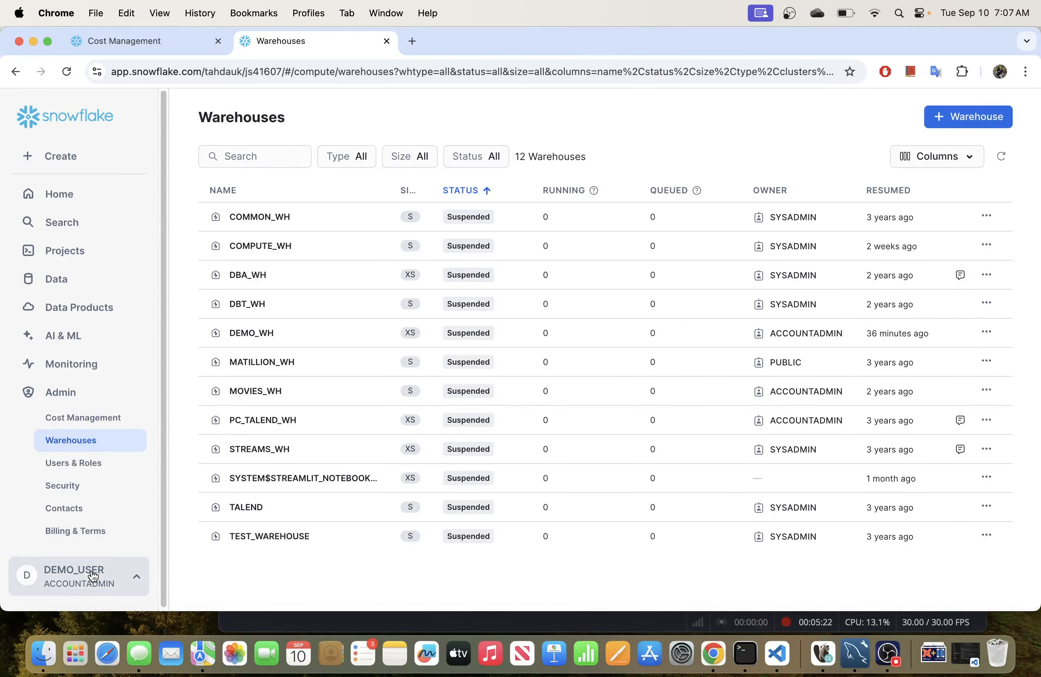
pyautogui.click(90, 576)
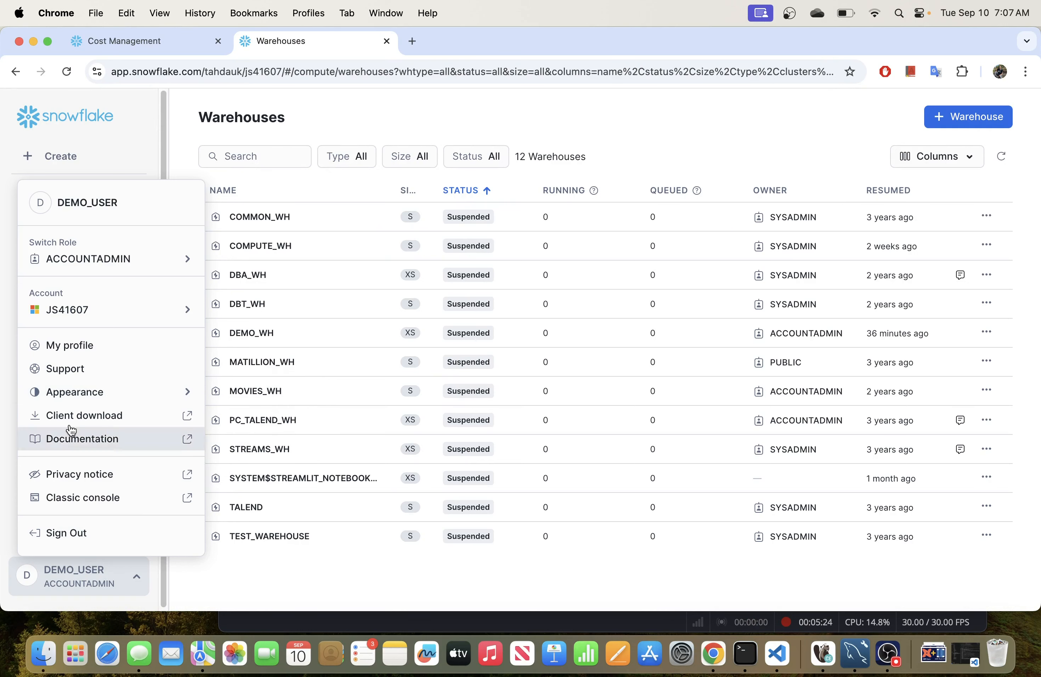
# - Check the list of users in Snowflake's Users & Roles admin area and switch back to DBeaver
pyautogui.click(184, 568)
pyautogui.click(74, 462)
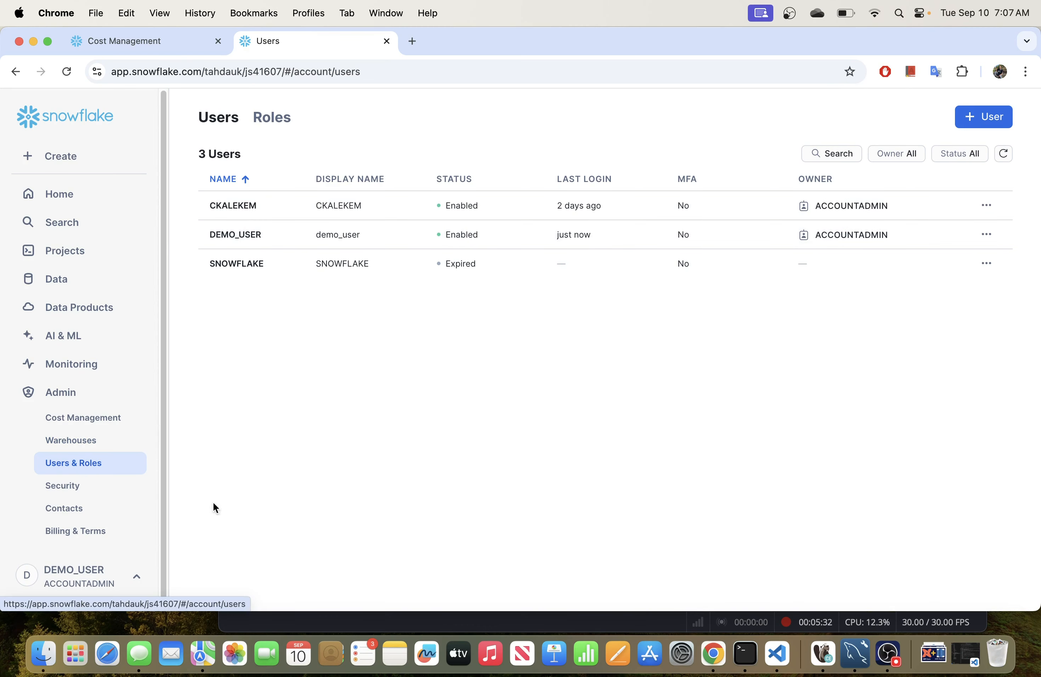
pyautogui.hotkey('ctrl', 'Right')
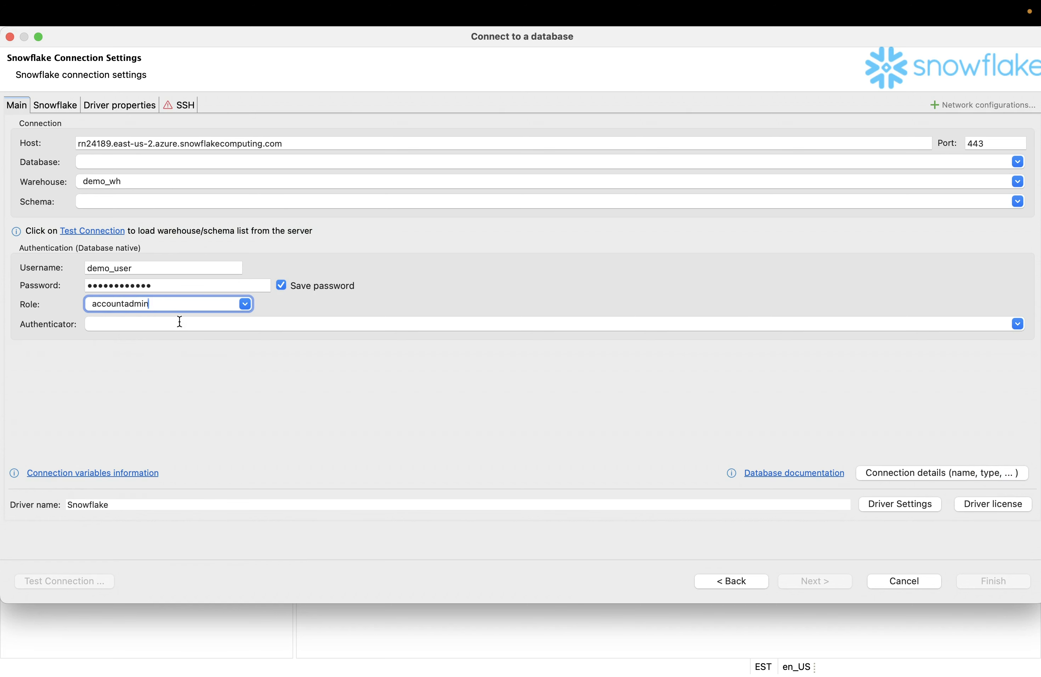
pyautogui.click(1006, 328)
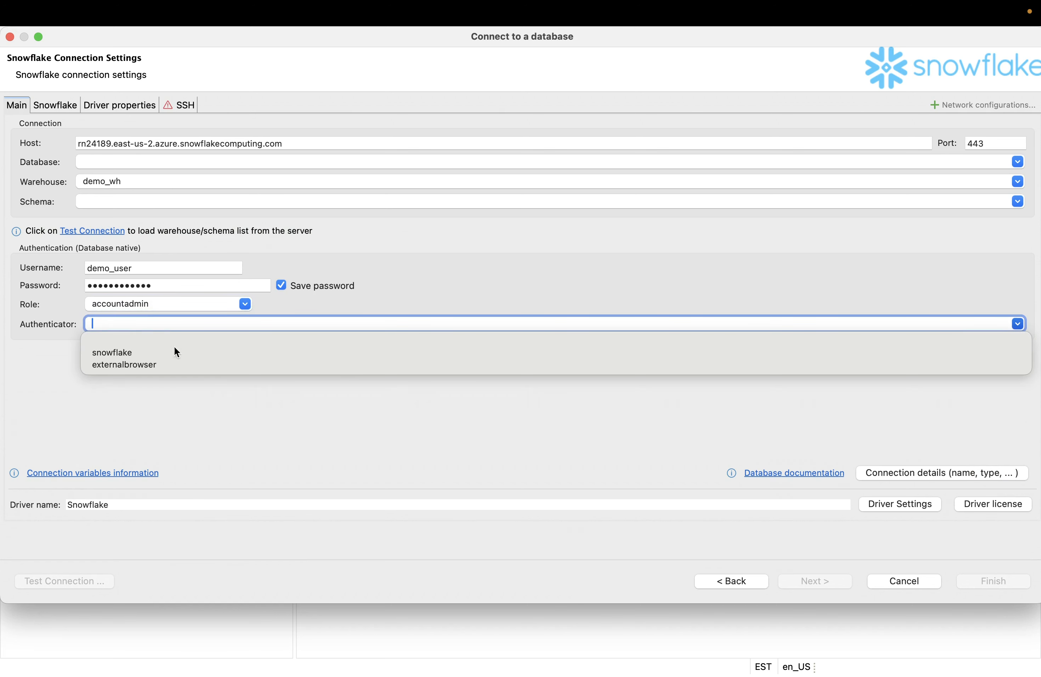
pyautogui.click(115, 352)
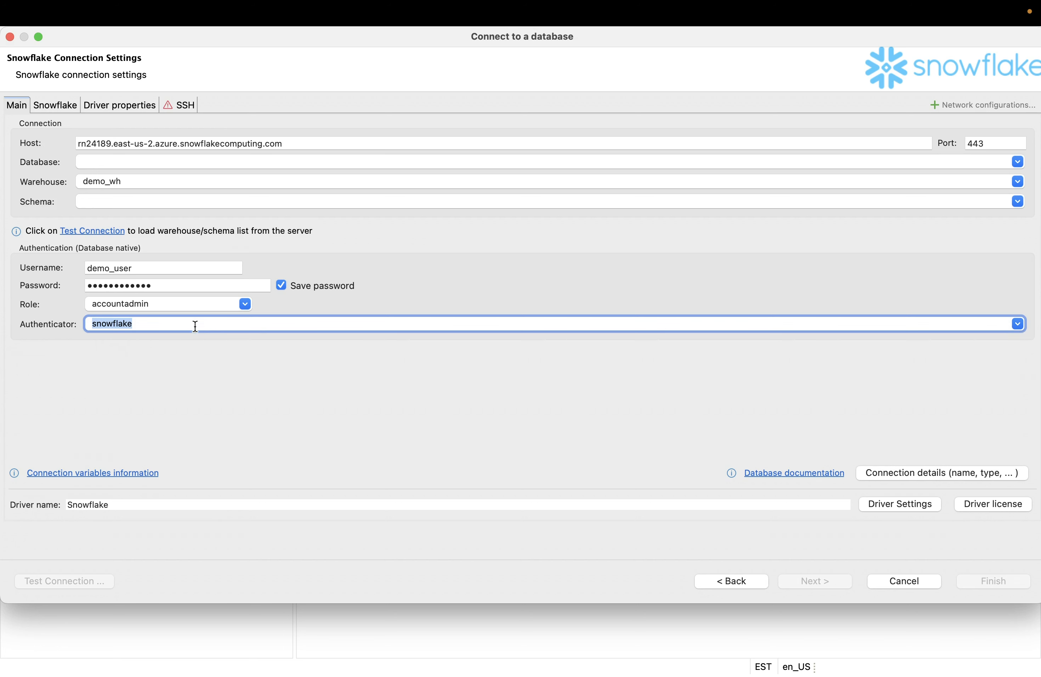
pyautogui.click(1018, 324)
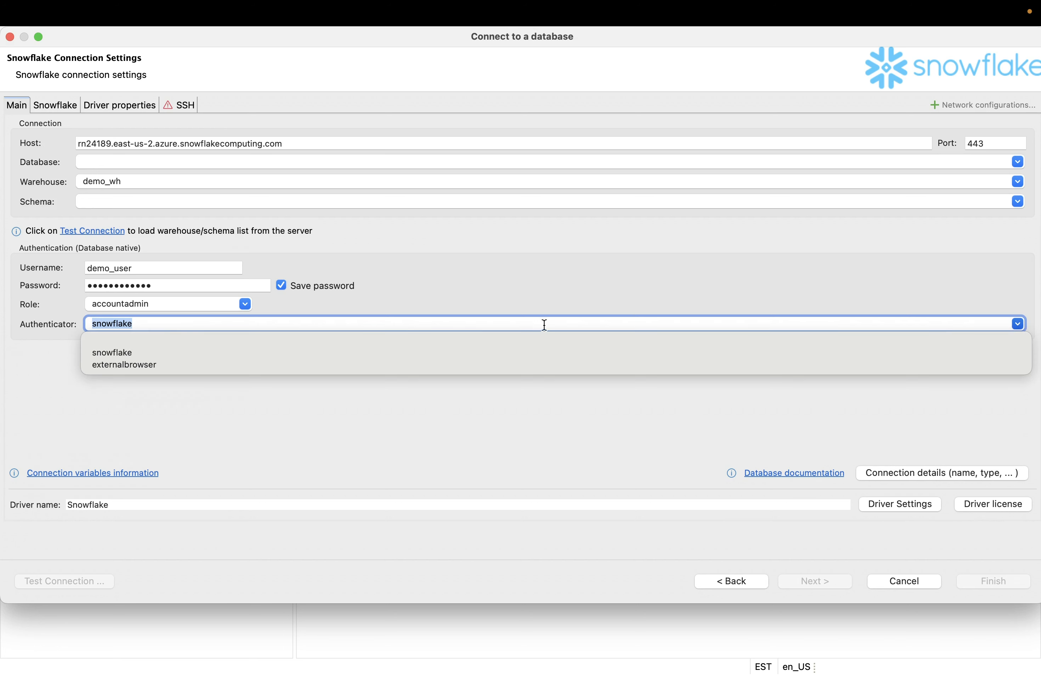
pyautogui.press('BackSpace')
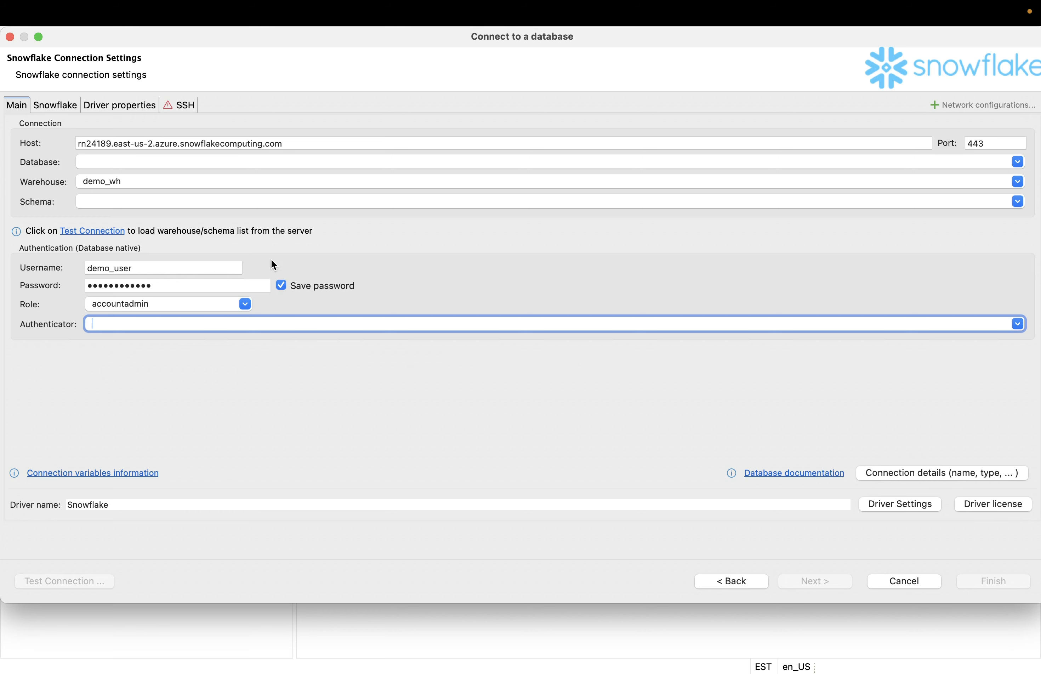
pyautogui.click(132, 268)
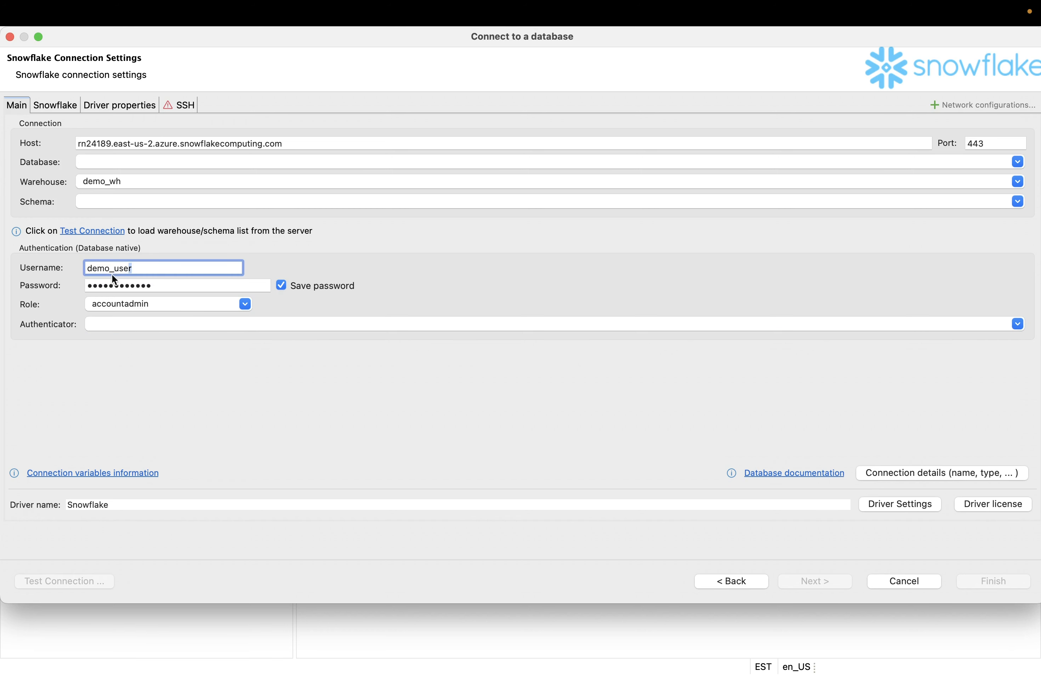
pyautogui.click(165, 285)
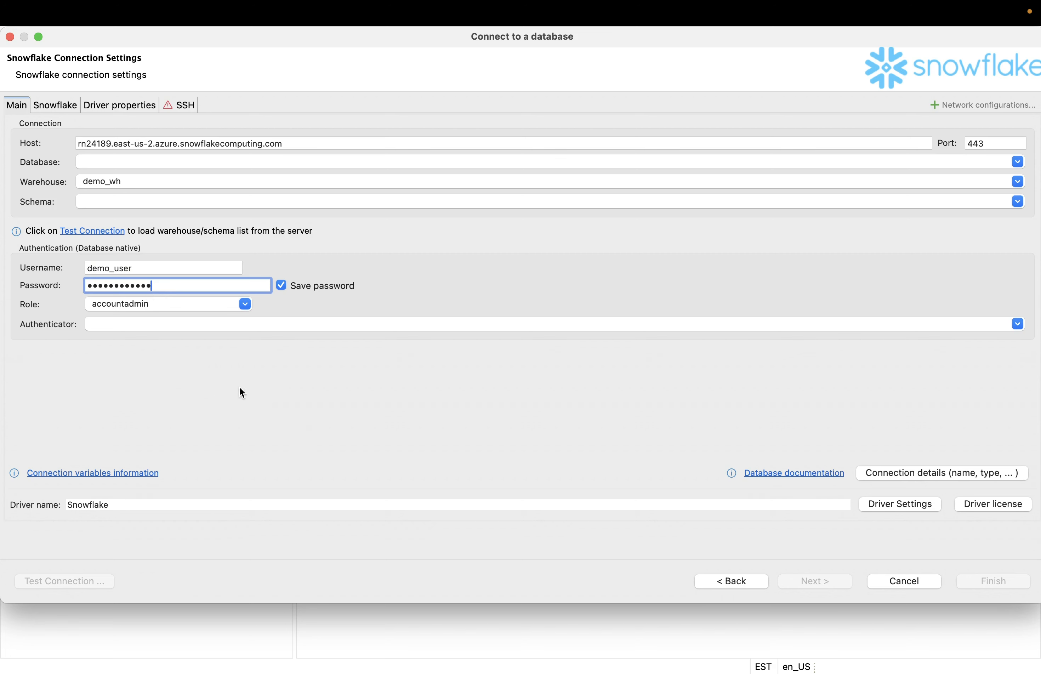
pyautogui.click(198, 324)
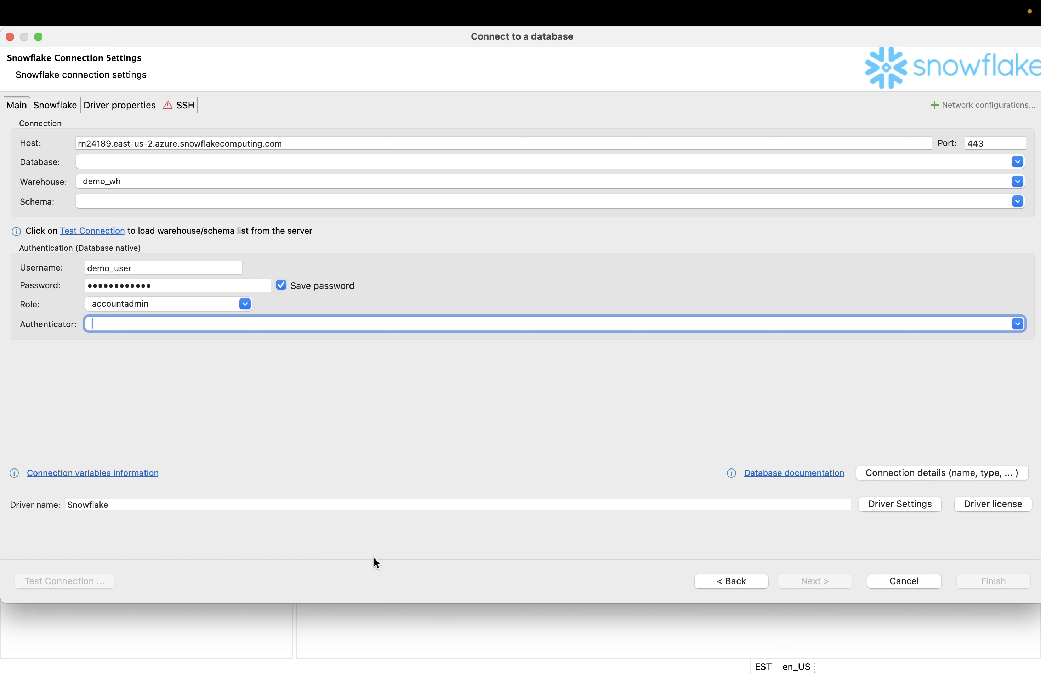
# - Turn off the SSH tunnel for the Snowflake connection and return to its main settings
pyautogui.click(177, 105)
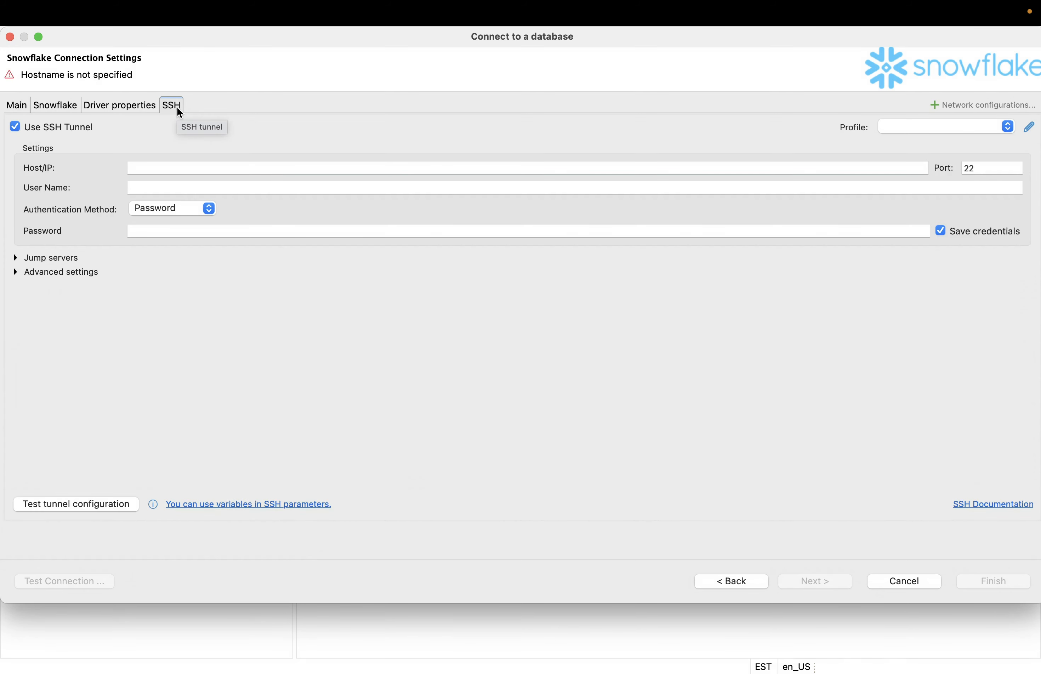
pyautogui.click(15, 126)
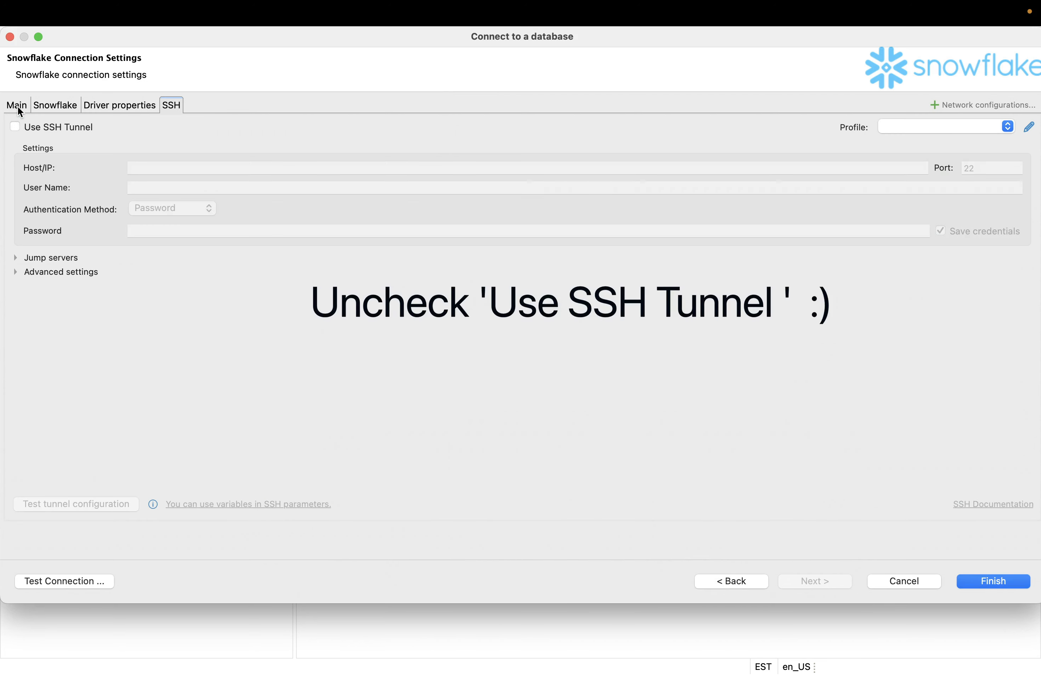
pyautogui.click(17, 107)
# - Test the Snowflake connection using the snowflake authenticator and finish creating it
pyautogui.click(64, 580)
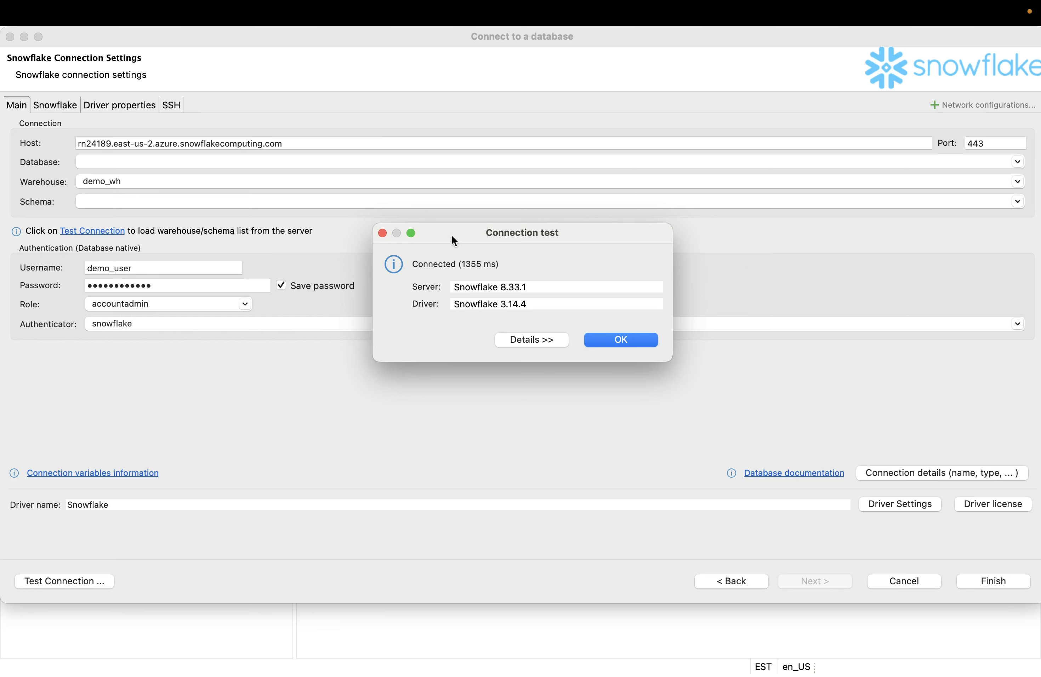
pyautogui.moveTo(453, 237); pyautogui.dragTo(461, 335)
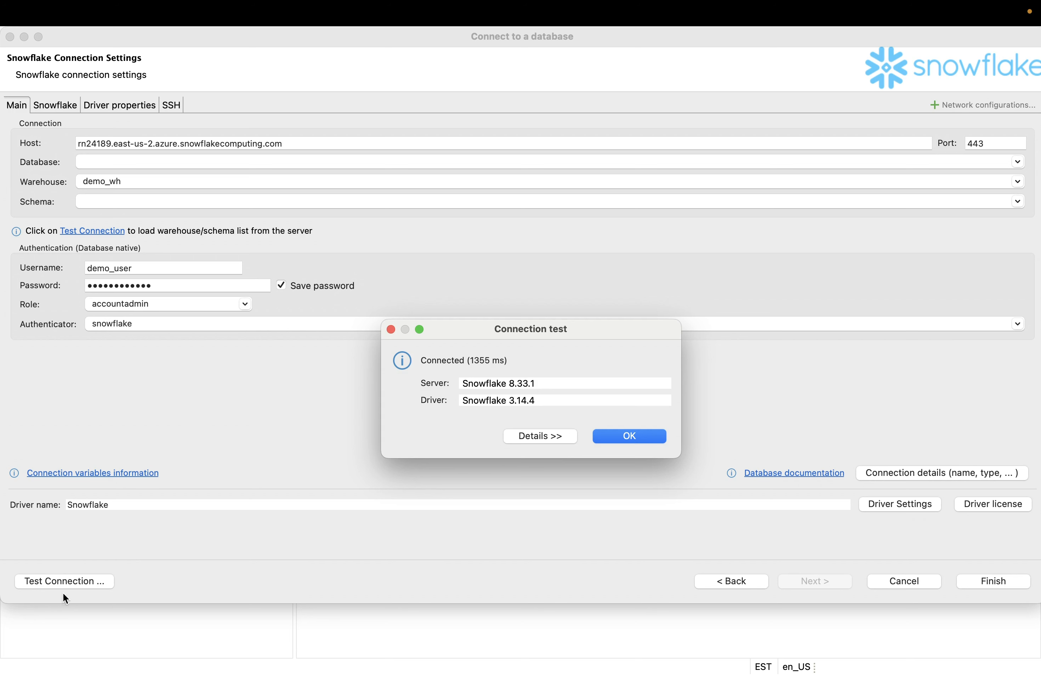
pyautogui.click(636, 433)
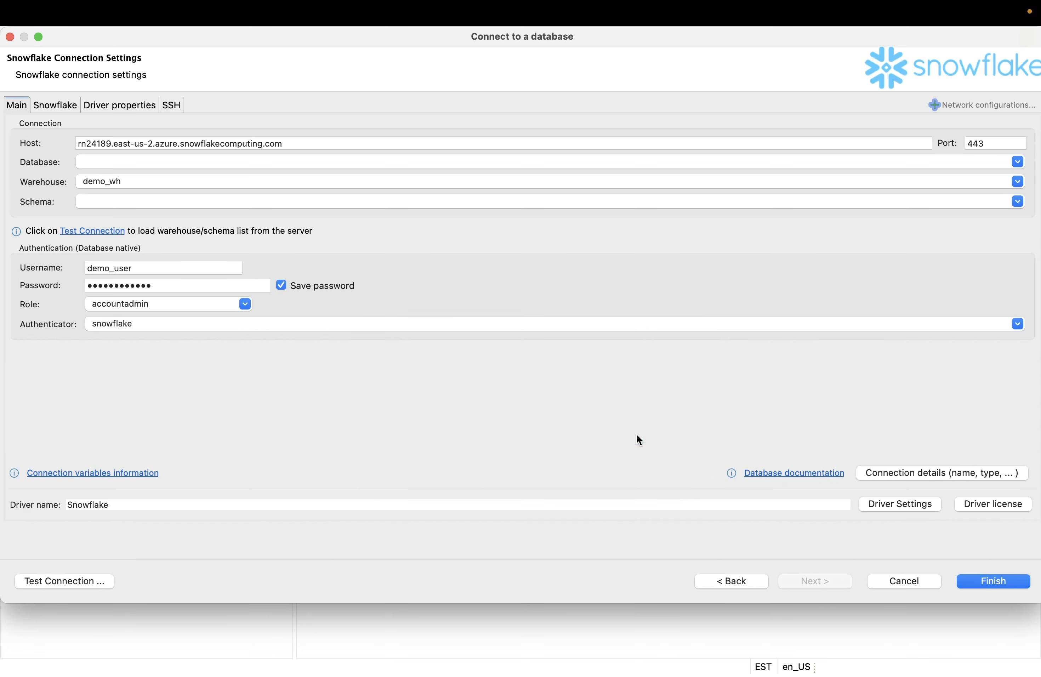
pyautogui.click(994, 581)
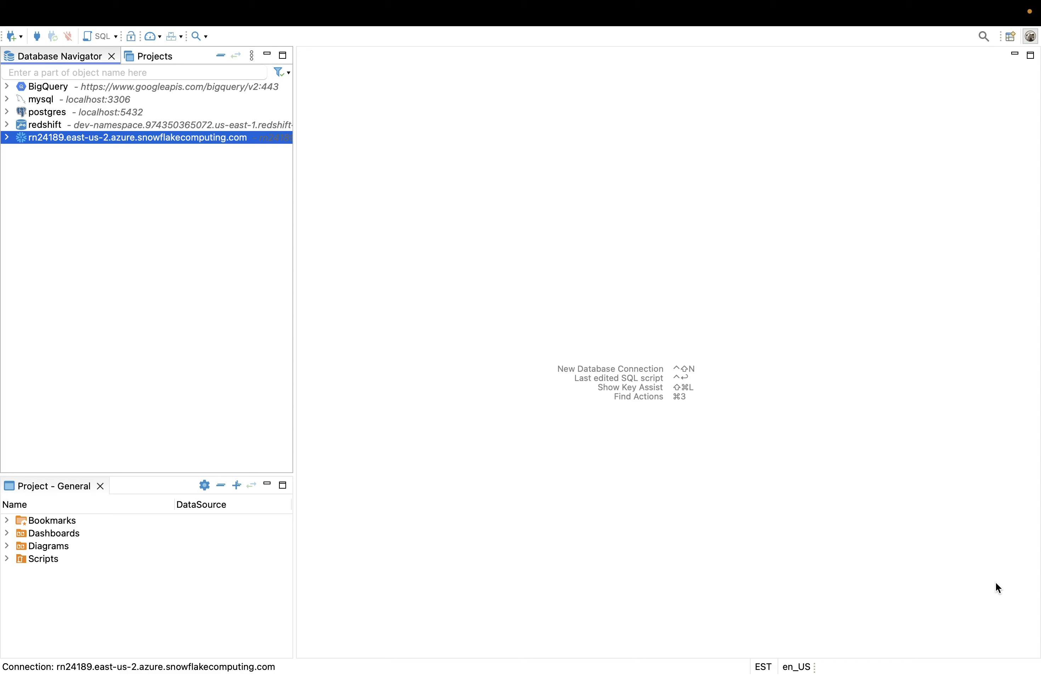
# - Expand the new Snowflake connection's databases and rename the connection to snowfkake
pyautogui.click(6, 138)
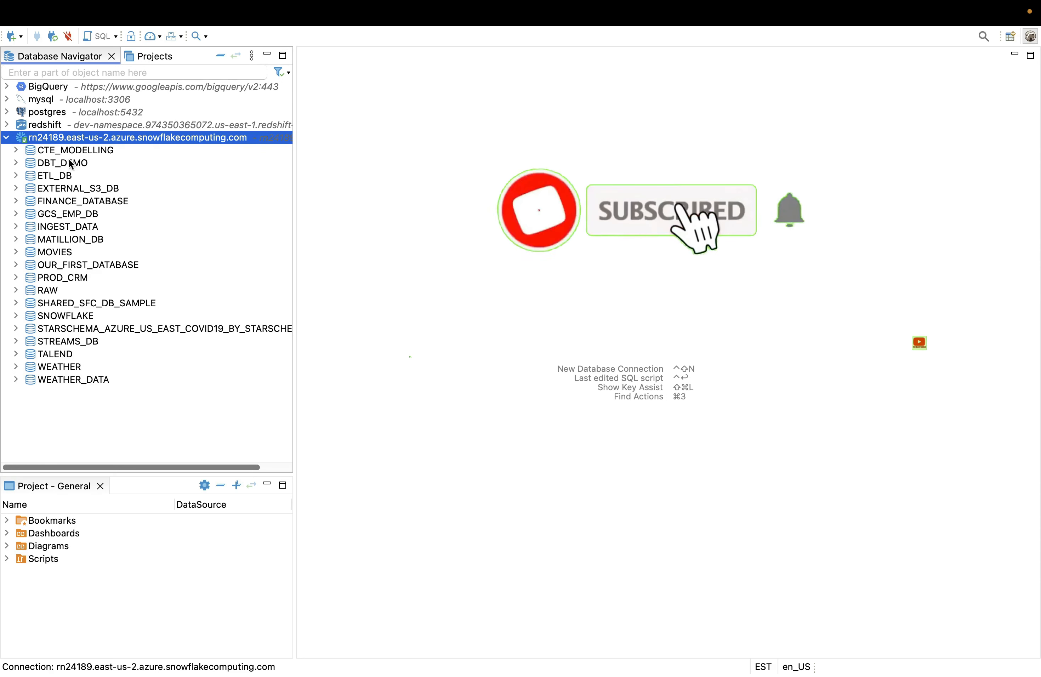
pyautogui.rightClick(89, 136)
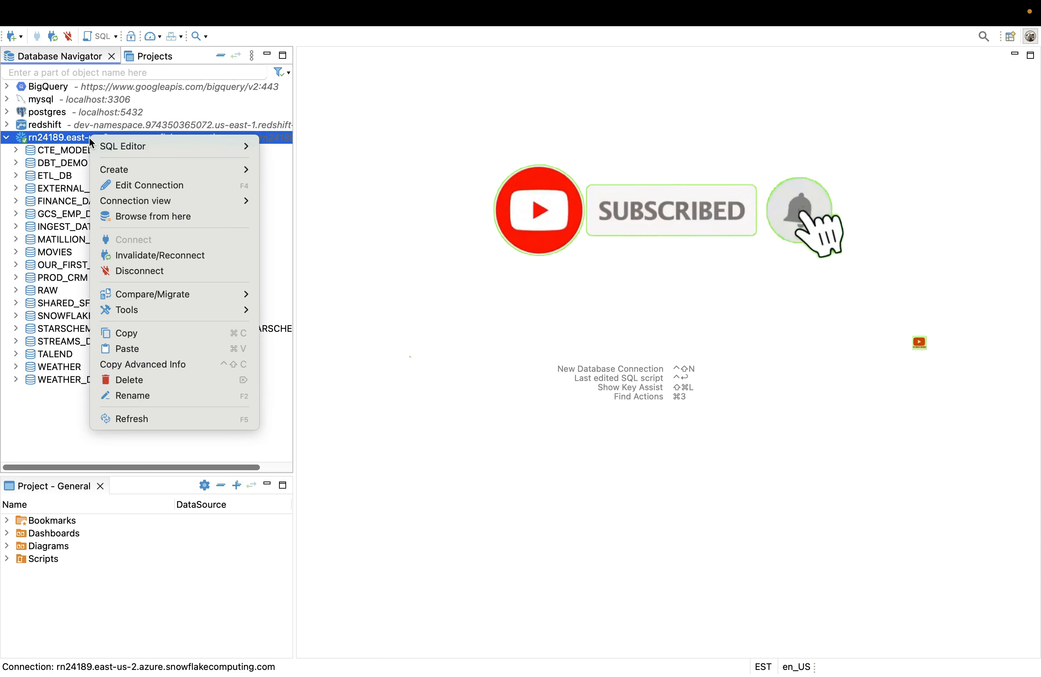
pyautogui.click(139, 393)
pyautogui.press('BackSpace')
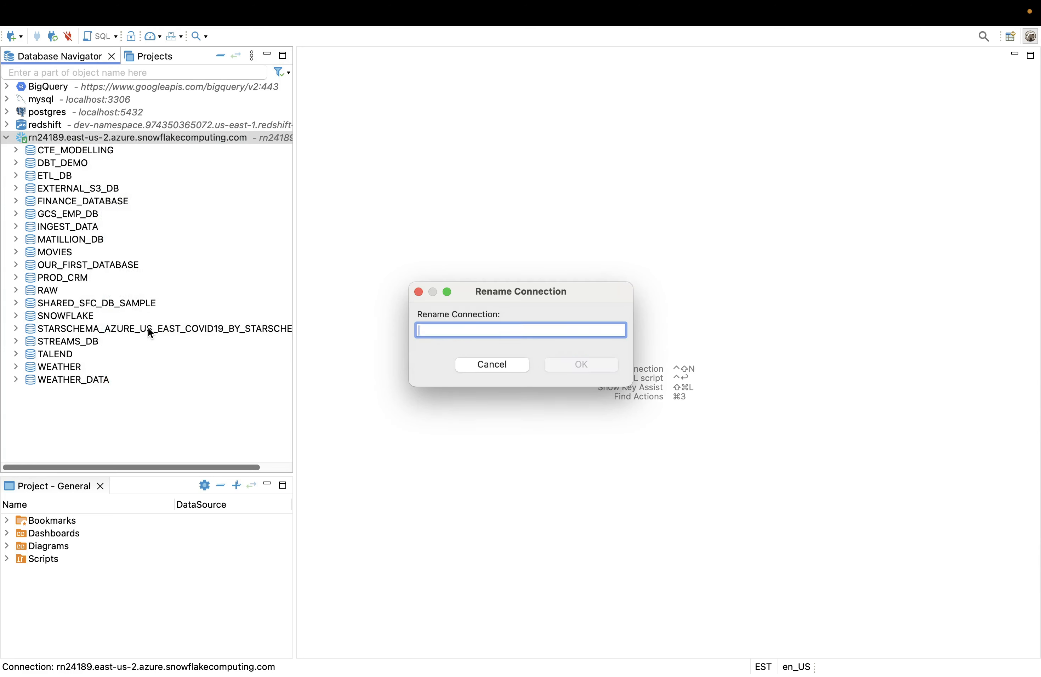
pyautogui.write('snowfkake')
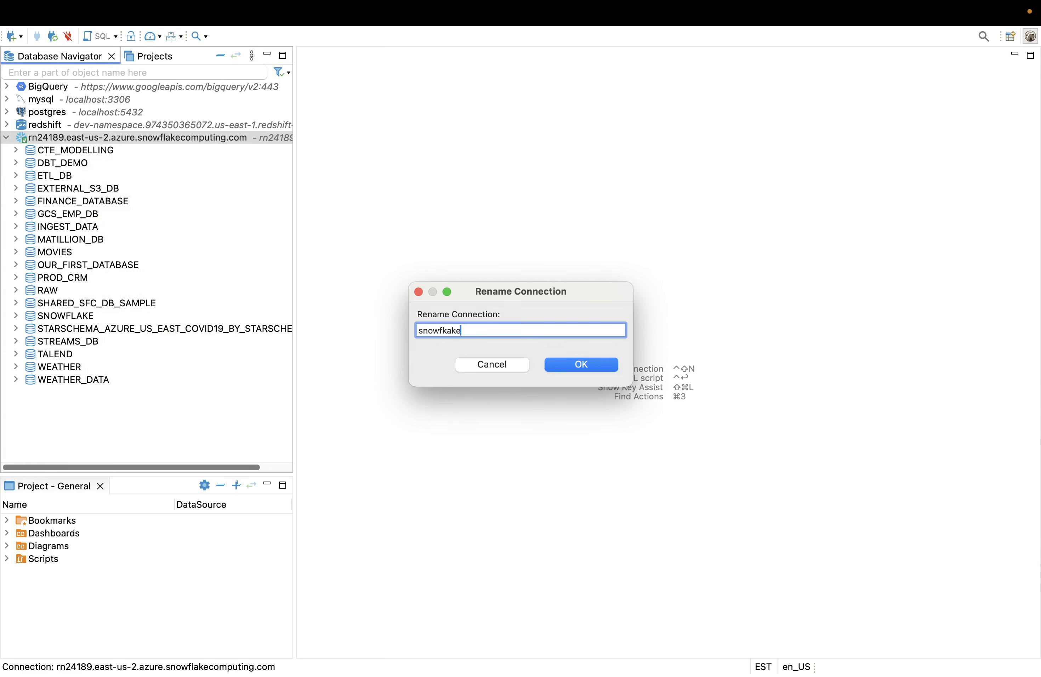
pyautogui.click(581, 364)
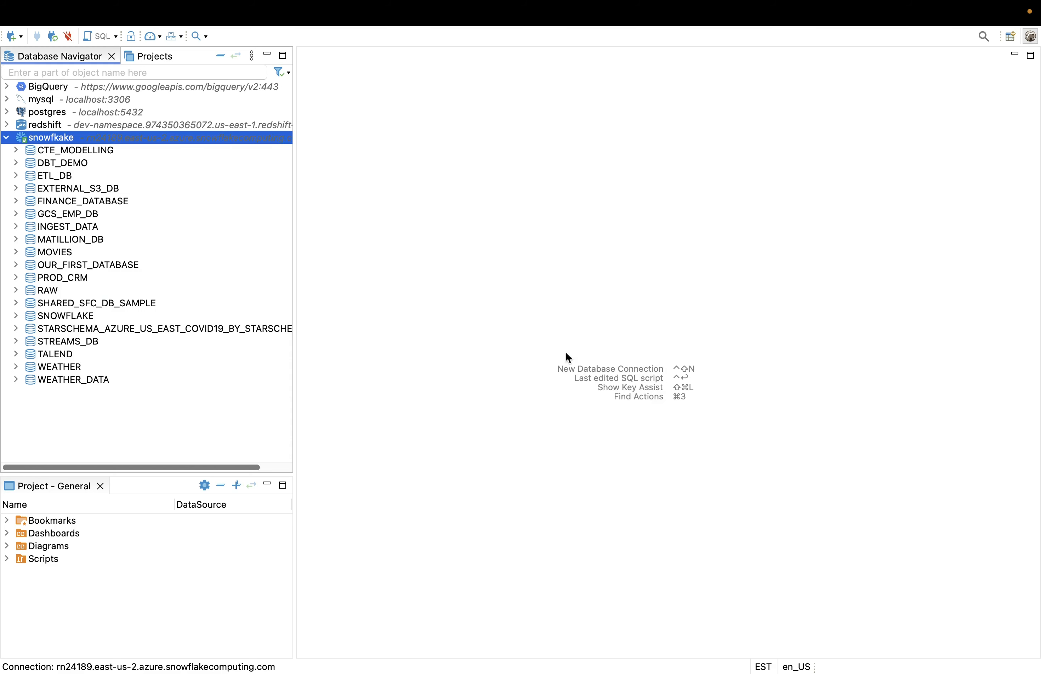
# - List the tables in the STAGING schema of the connection's DBT_DEMO database
pyautogui.click(6, 138)
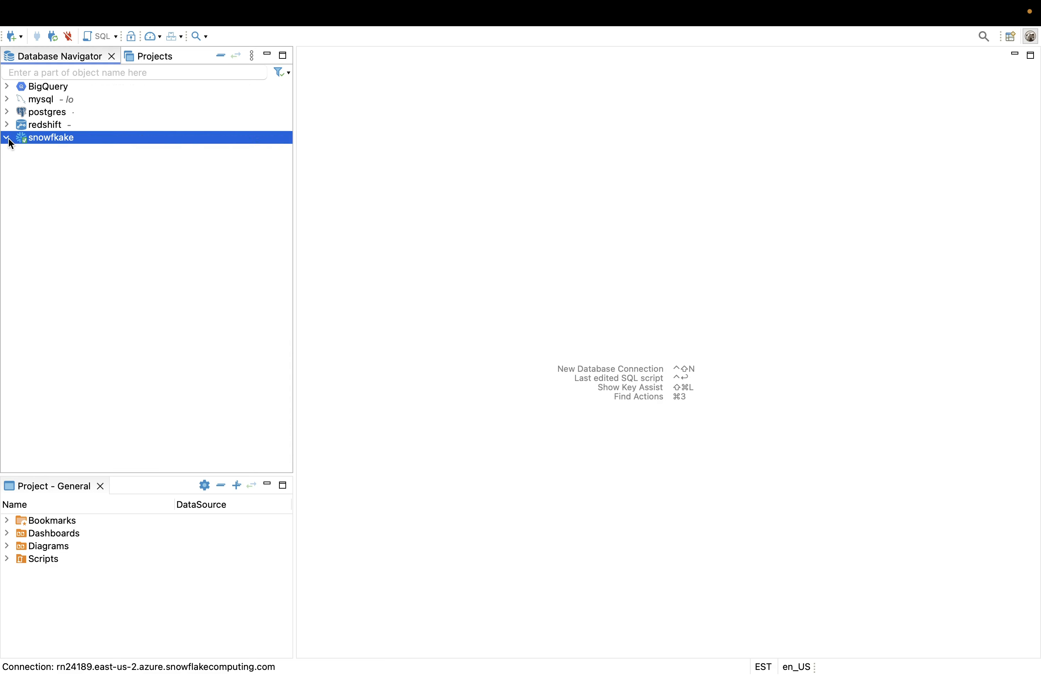
pyautogui.click(6, 138)
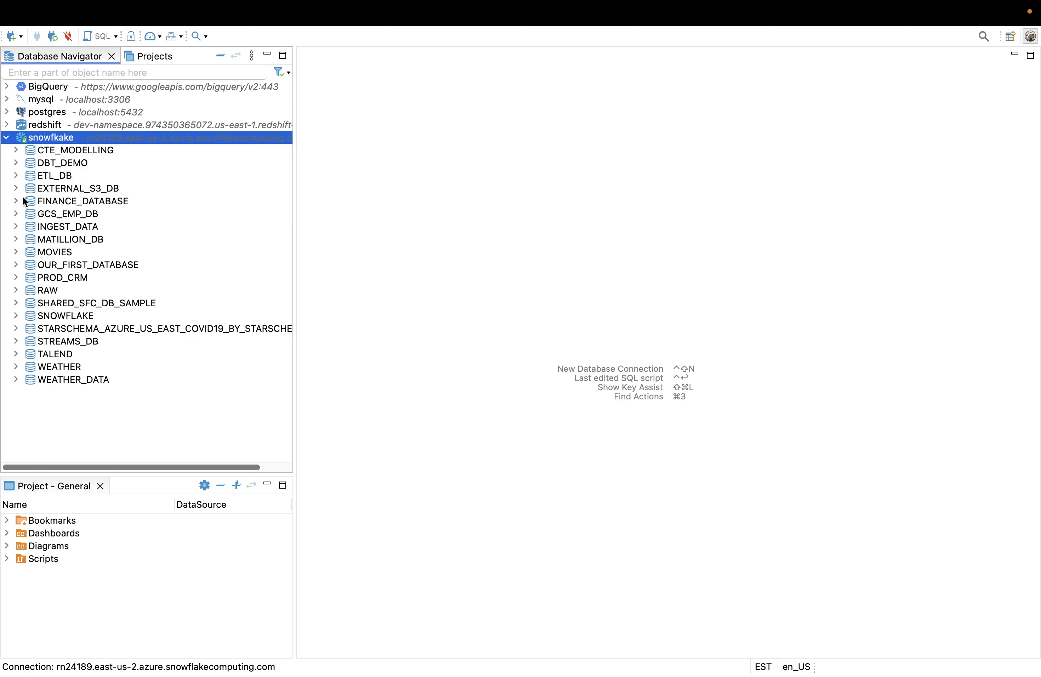
pyautogui.click(22, 165)
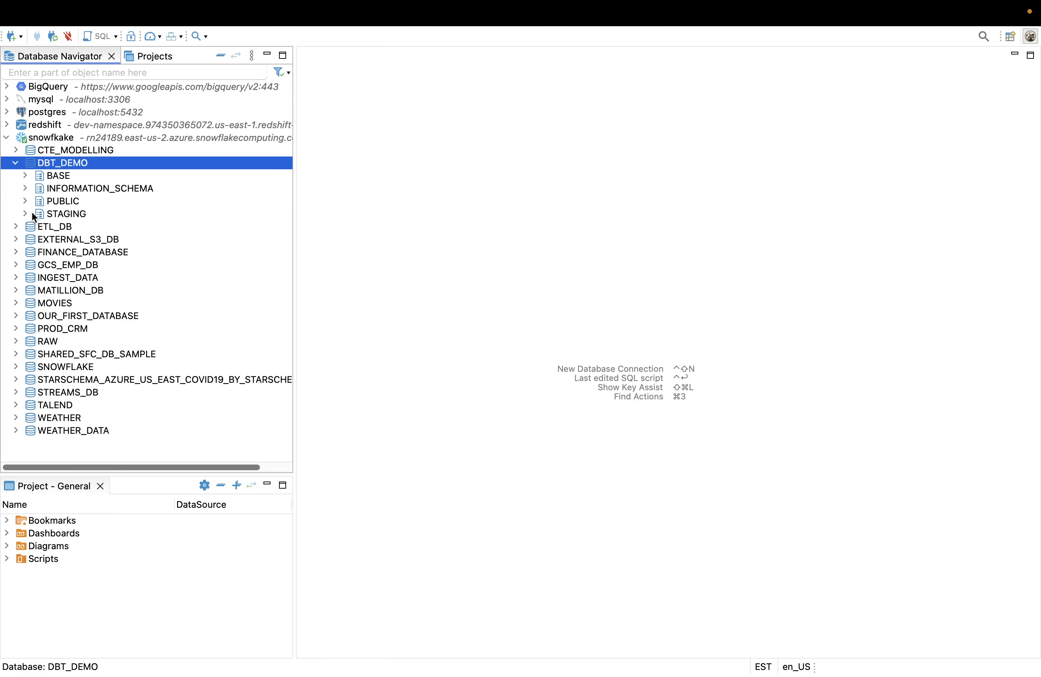
pyautogui.click(32, 213)
pyautogui.click(25, 213)
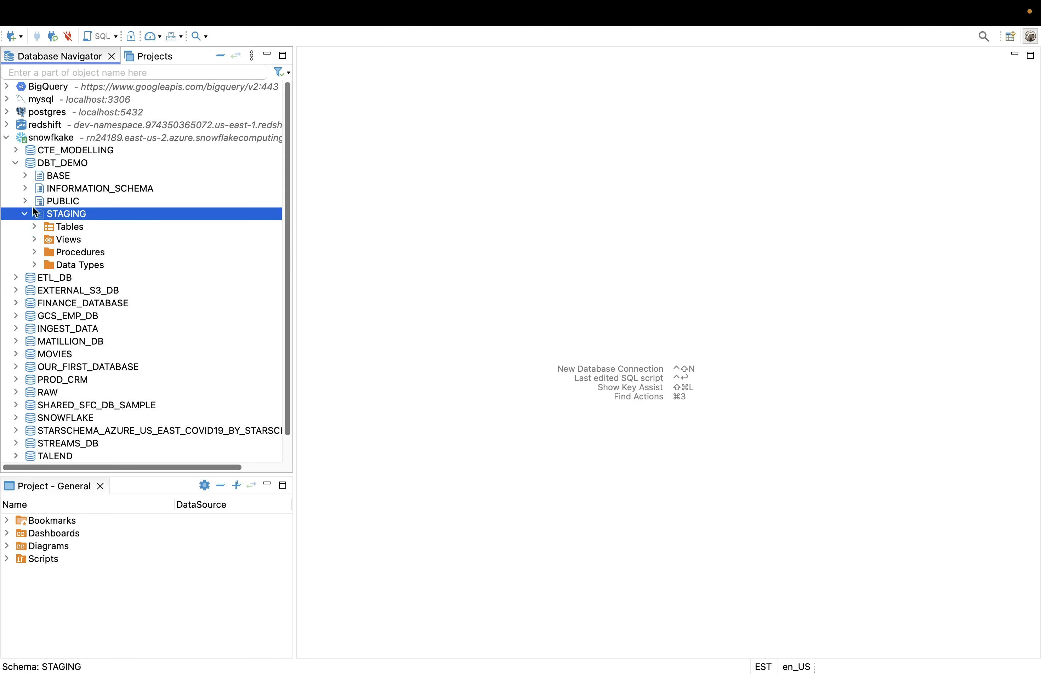
pyautogui.click(35, 226)
# - View the CUSTOMERS table's data and ER diagram, and close the table
pyautogui.click(105, 237)
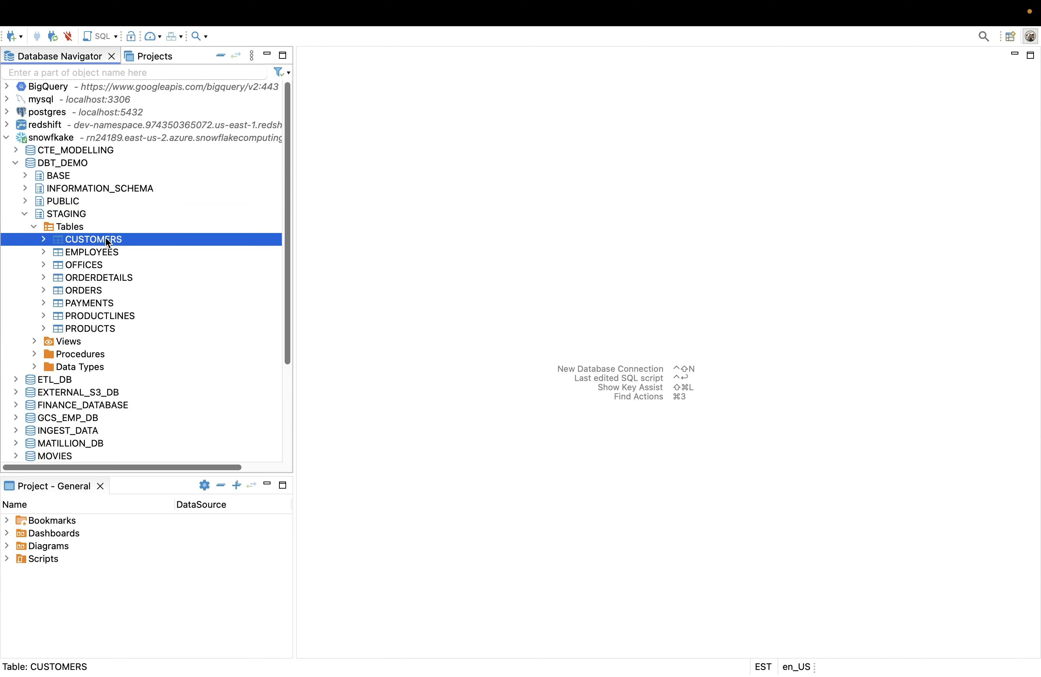
pyautogui.rightClick(106, 237)
pyautogui.click(148, 317)
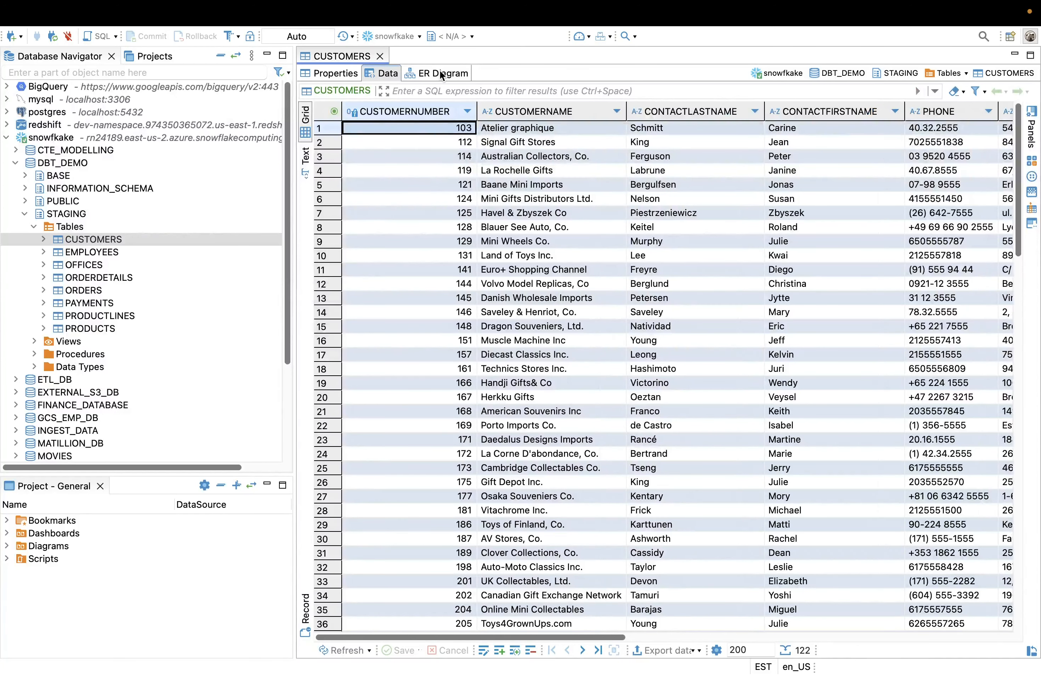
pyautogui.click(442, 74)
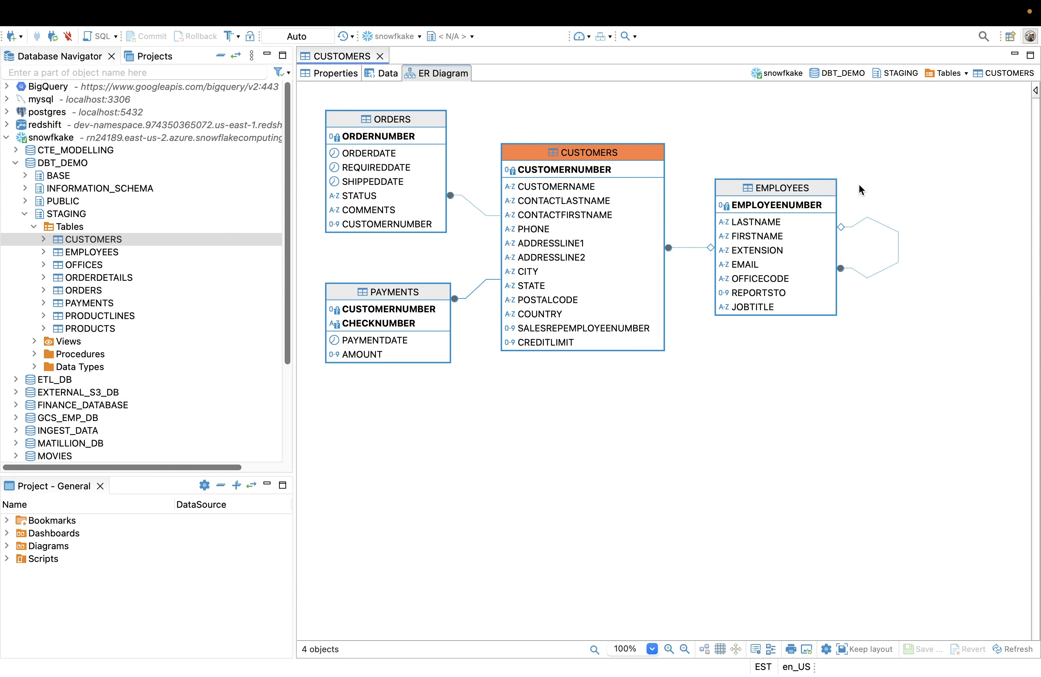
pyautogui.moveTo(865, 347); pyautogui.dragTo(743, 371)
pyautogui.click(380, 56)
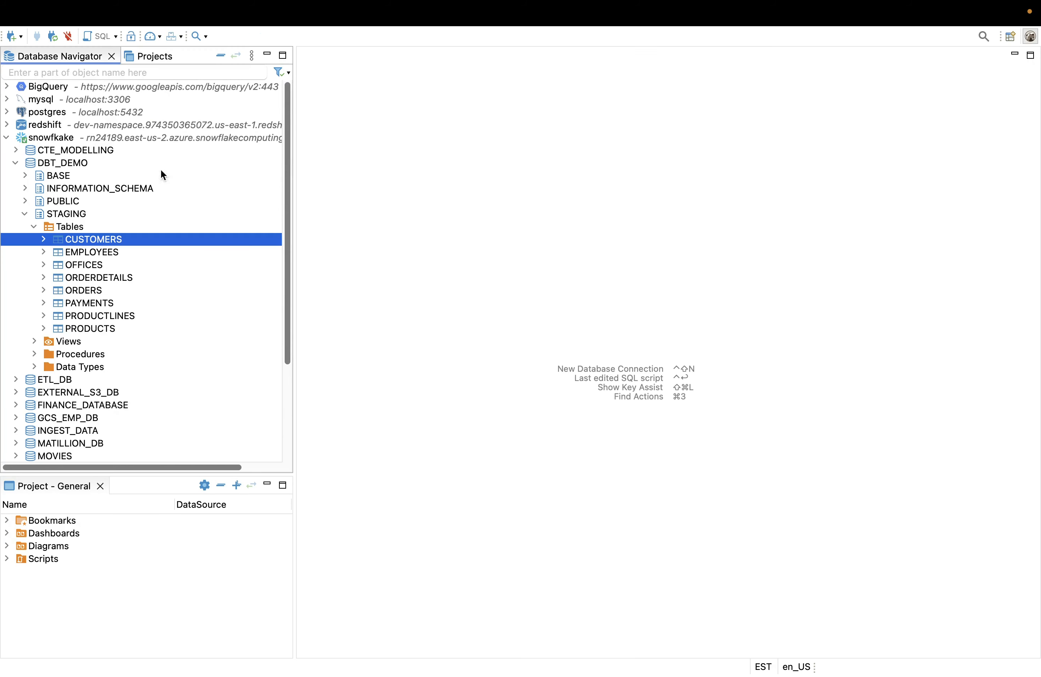
# - Create a new SQL script from the CTE_MODELLING database and begin a SELECT * FROM query in it
pyautogui.rightClick(78, 149)
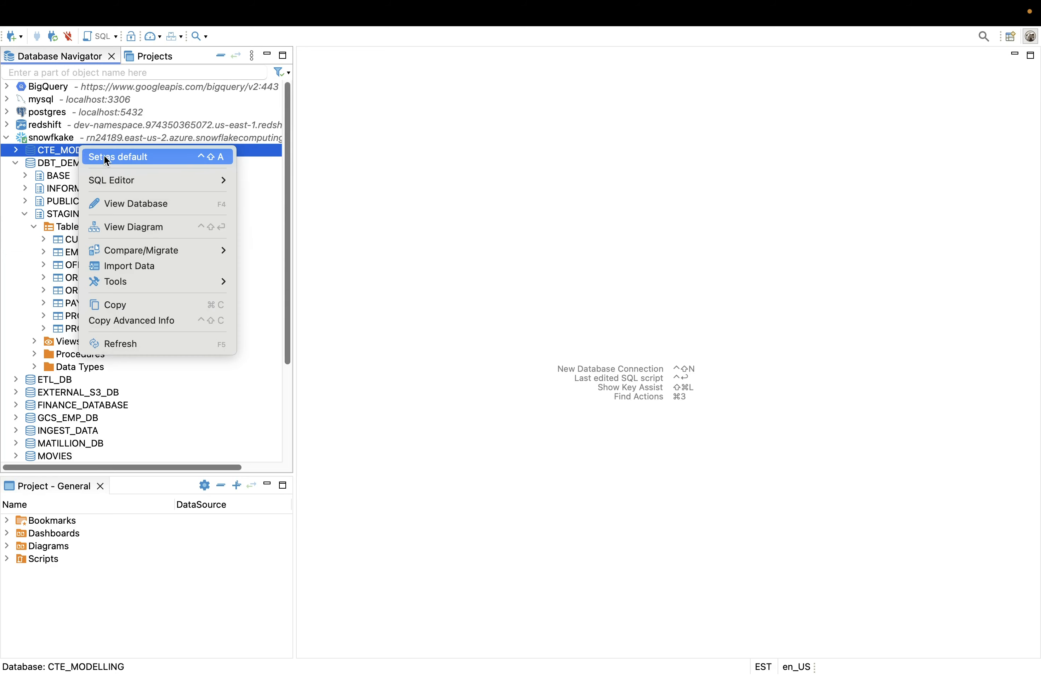
pyautogui.moveTo(117, 180)
pyautogui.click(289, 178)
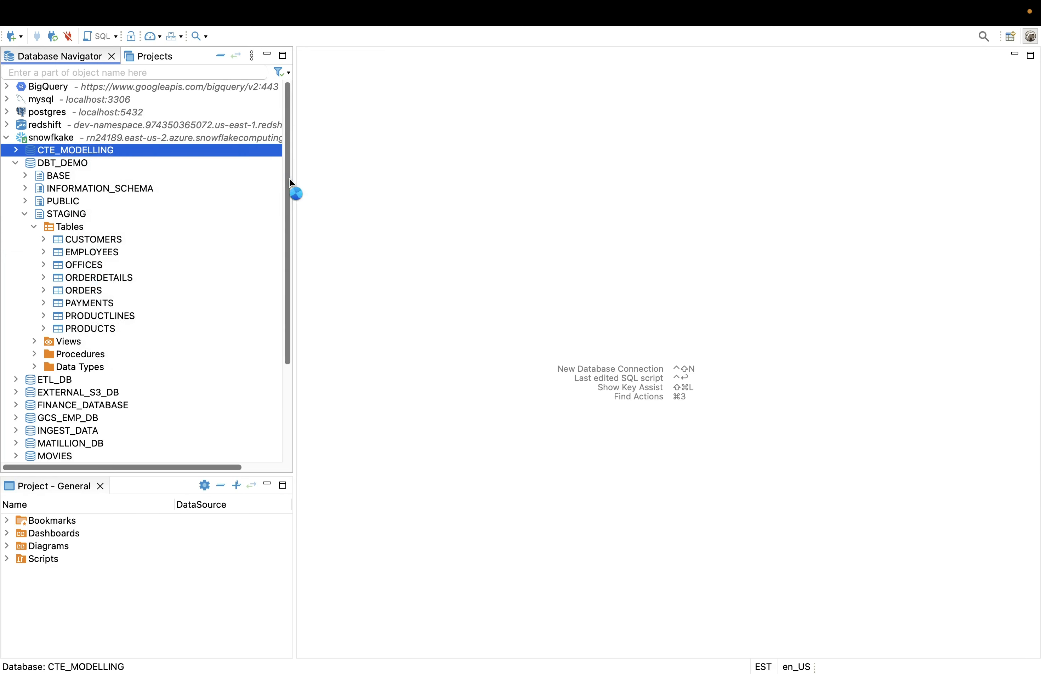
pyautogui.write('selec')
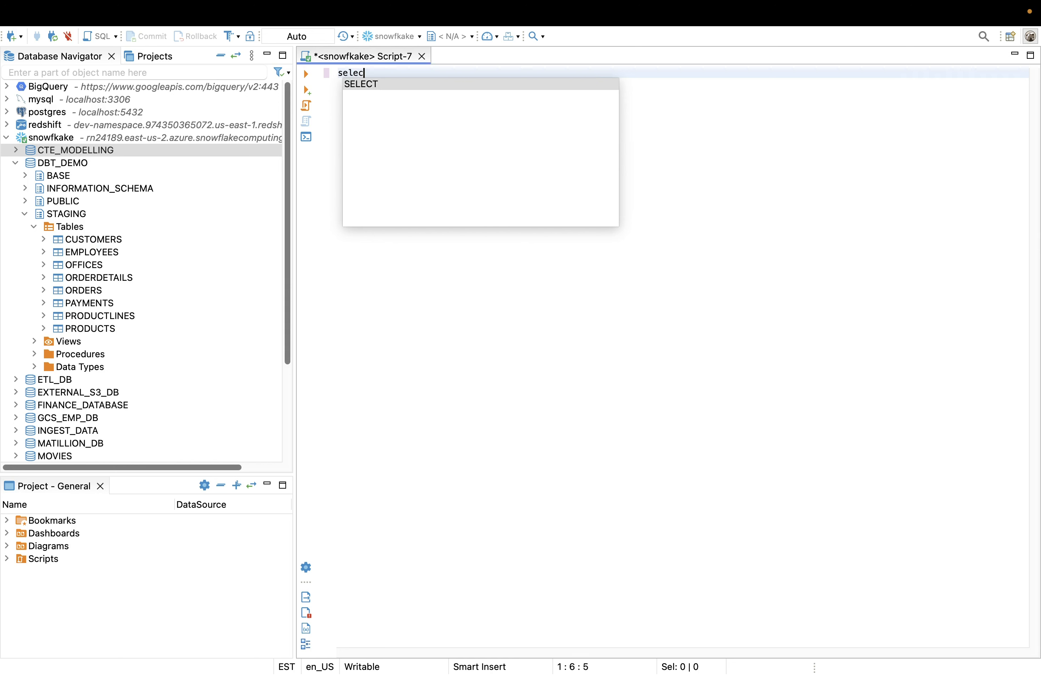
pyautogui.write('t * from')
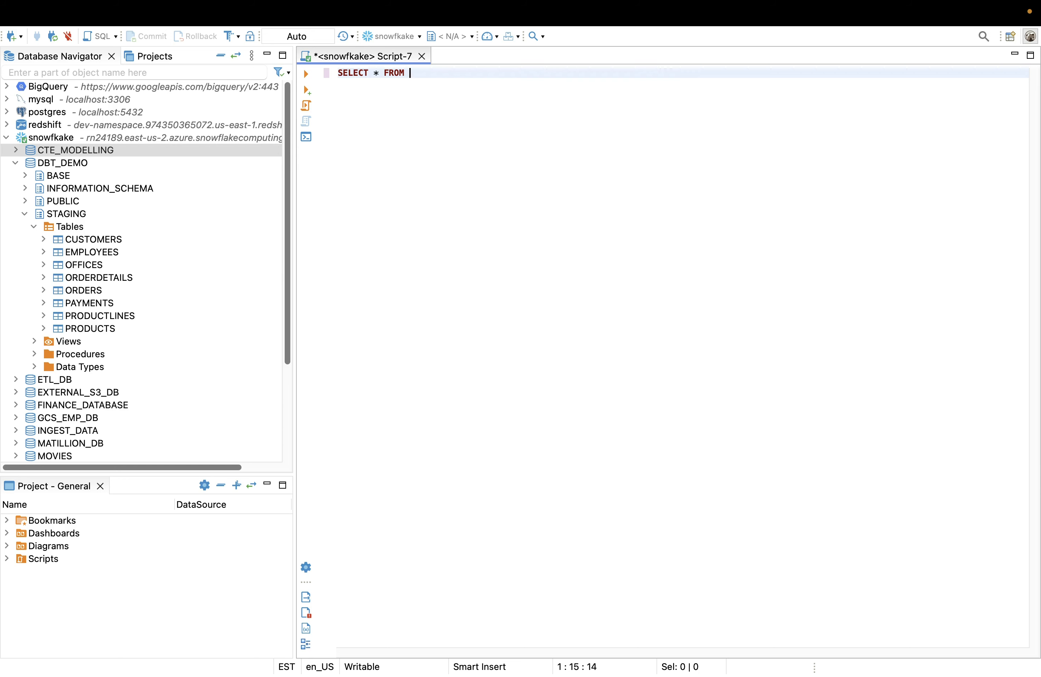
# - Extend the query after FROM with the DBT_DEMO database and its STAGING schema
pyautogui.write('db')
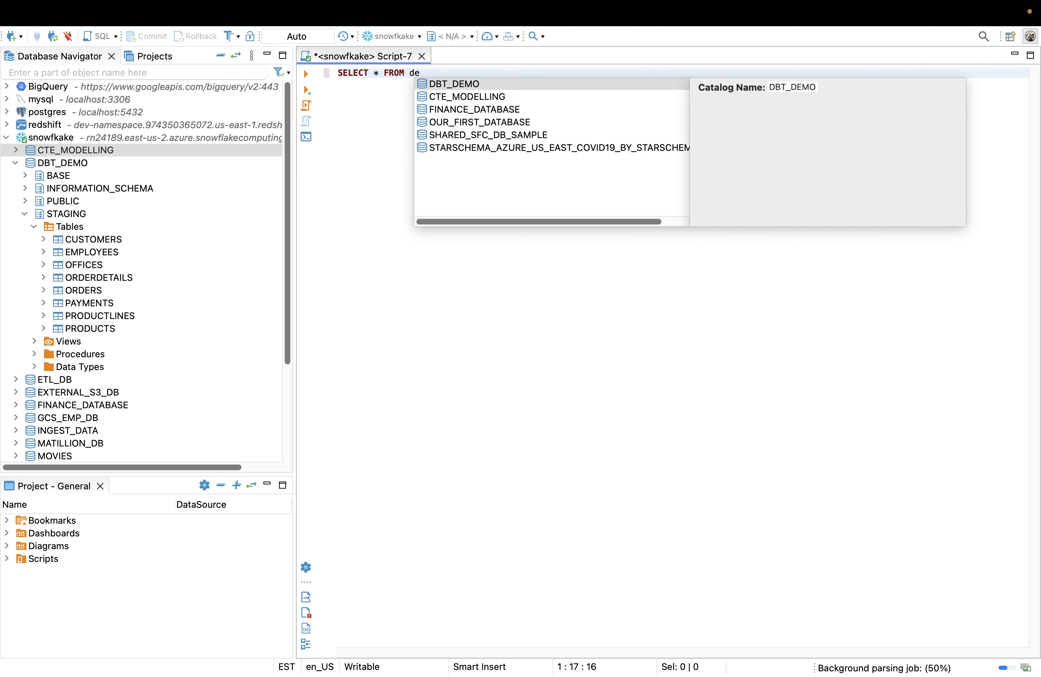
pyautogui.press('Return')
pyautogui.write('.srtag')
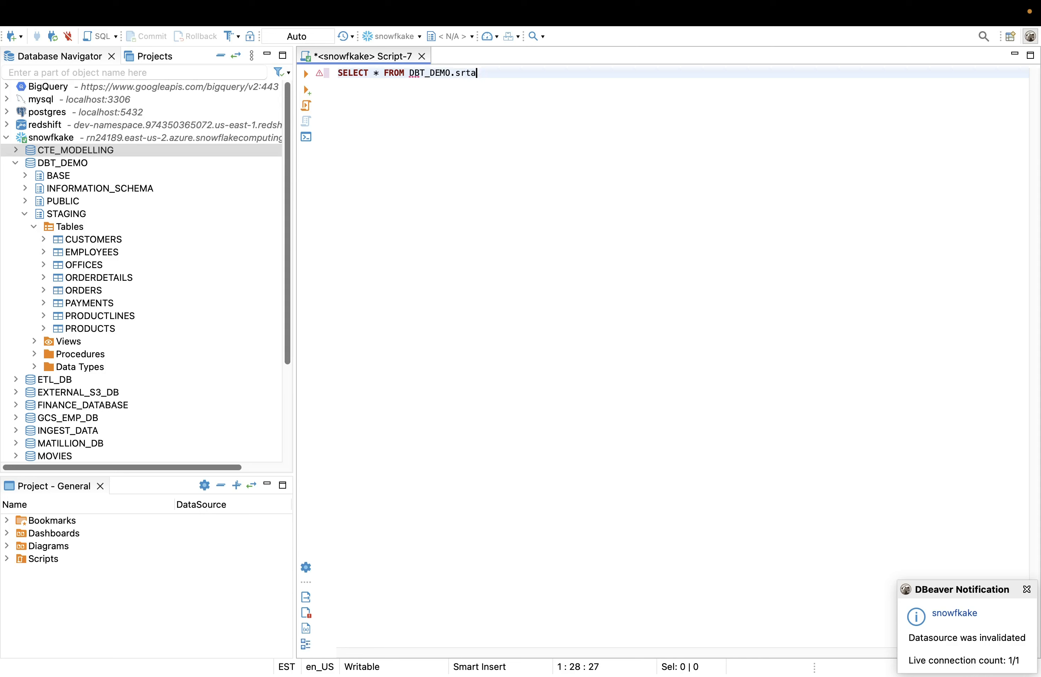
pyautogui.press('BackSpace')
pyautogui.press('BackSpace')
pyautogui.press('BackSpace')
pyautogui.press('BackSpace')
pyautogui.write('tagin')
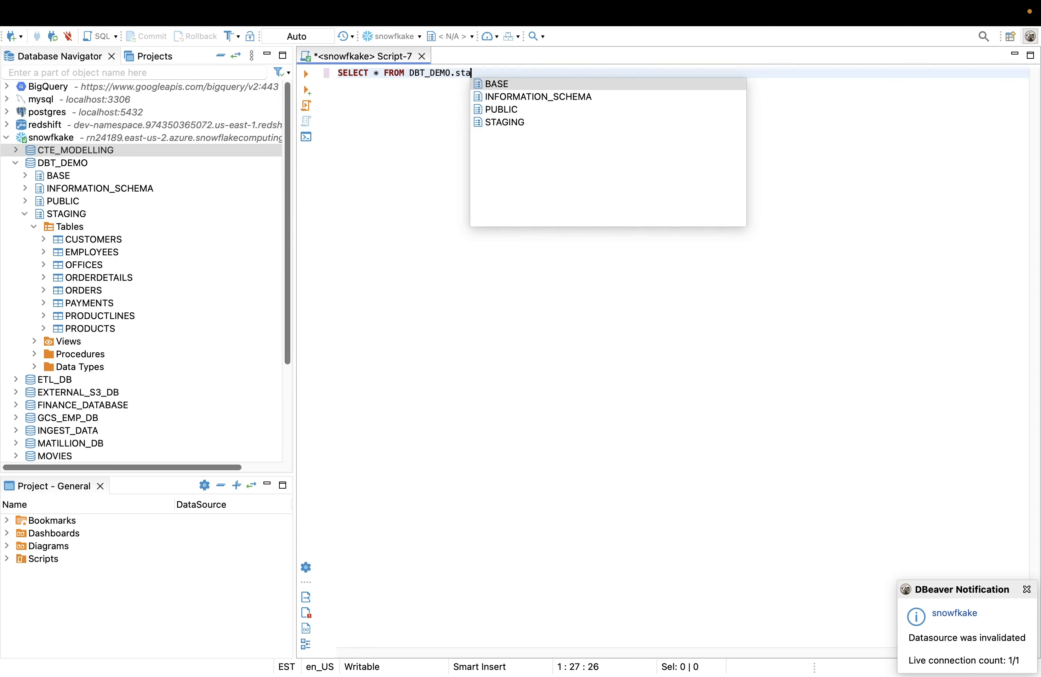
pyautogui.press('Return')
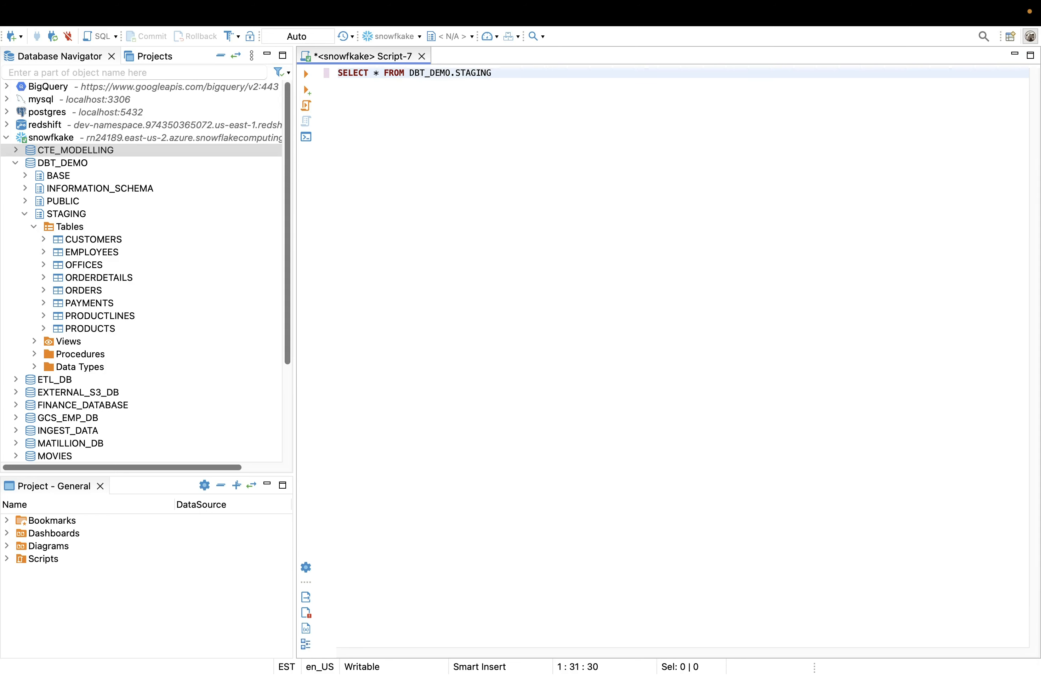
# - Complete the query with the EMPLOYEES table and a semicolon, run it, and enlarge the results area
pyautogui.write('.')
pyautogui.write('emplo')
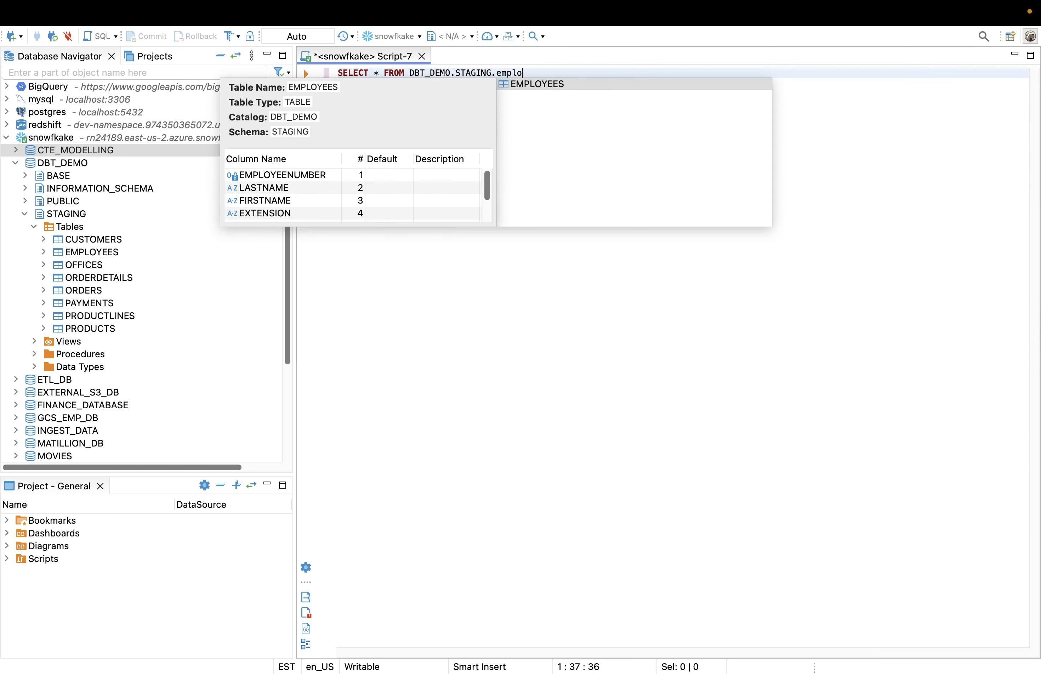
pyautogui.press('Return')
pyautogui.write(';')
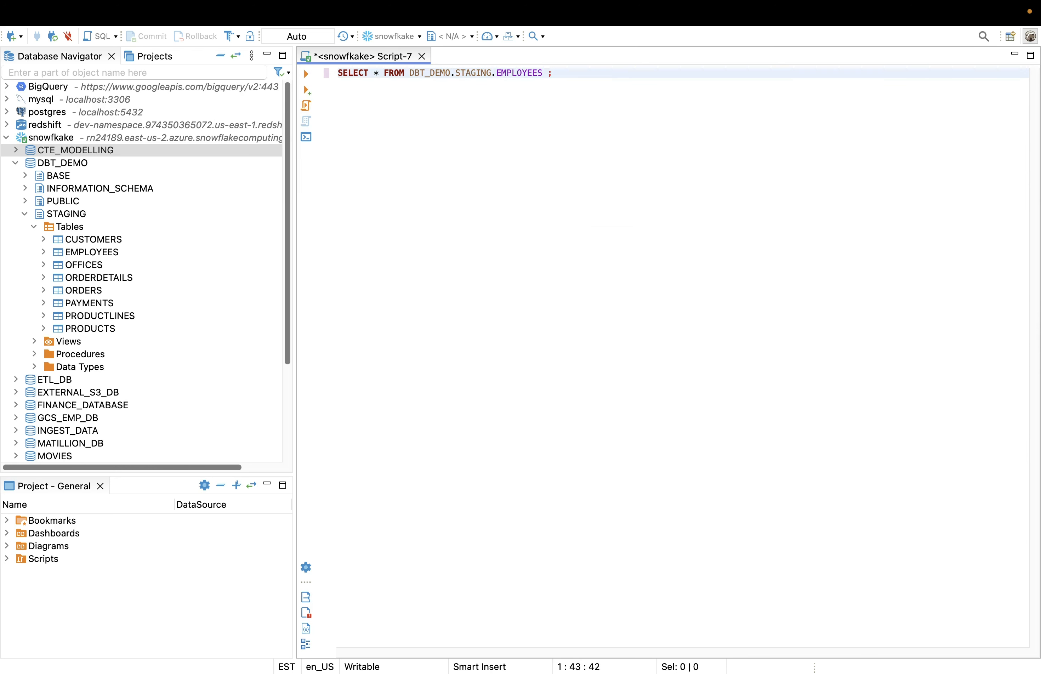
pyautogui.click(308, 77)
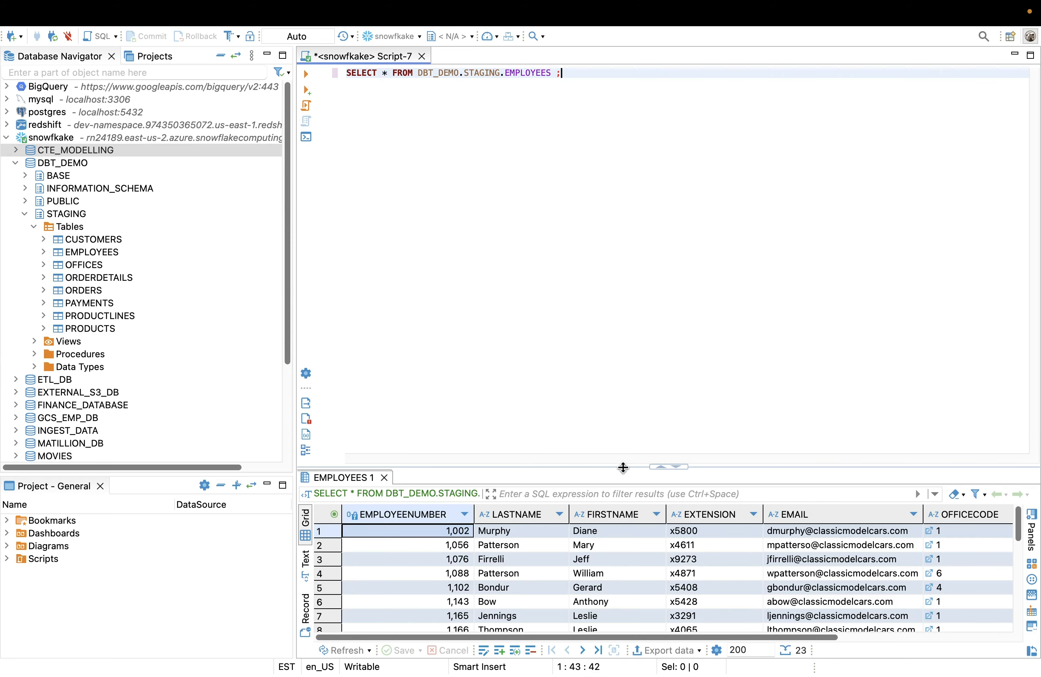
pyautogui.moveTo(617, 466); pyautogui.dragTo(584, 182)
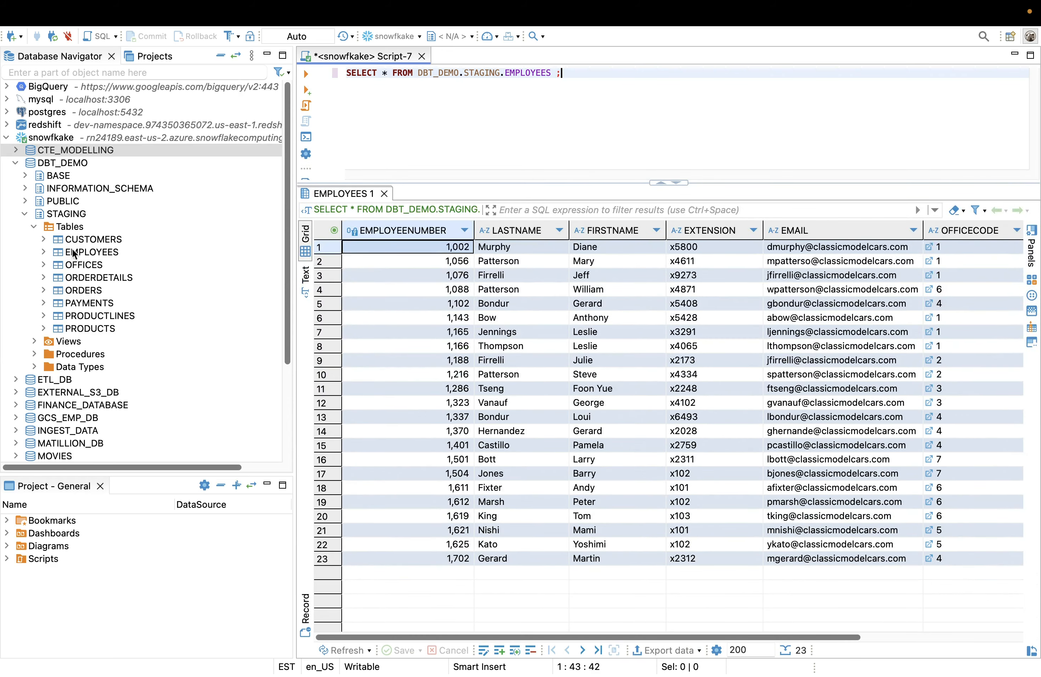
# - Collapse the DBT_DEMO database so the snowfkake connection lists only its databases
pyautogui.click(7, 138)
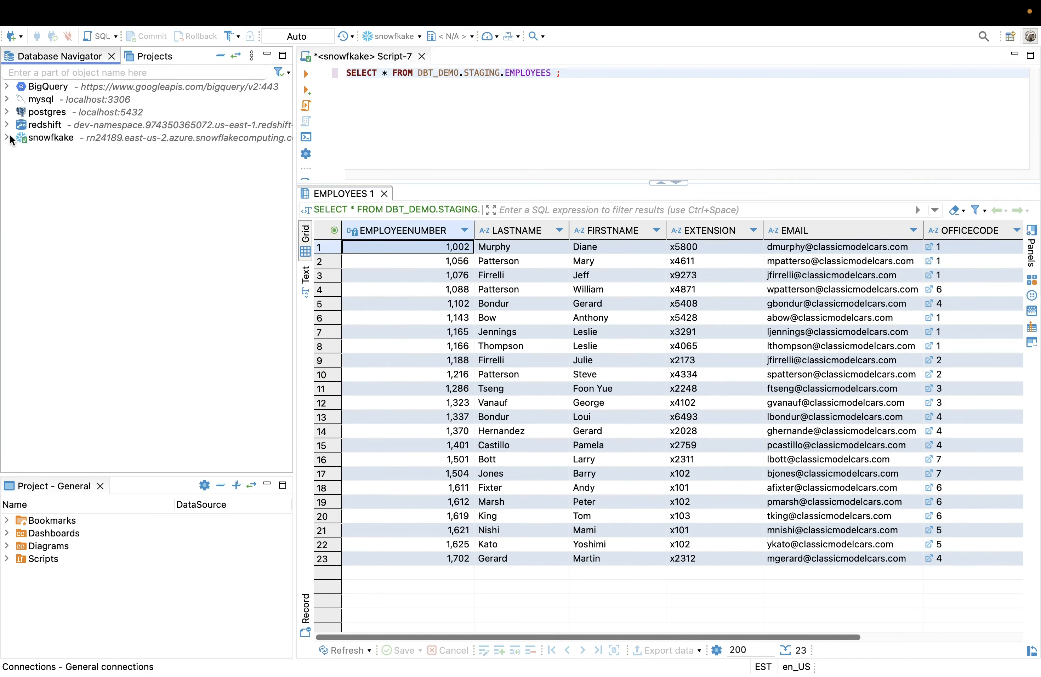
pyautogui.click(7, 139)
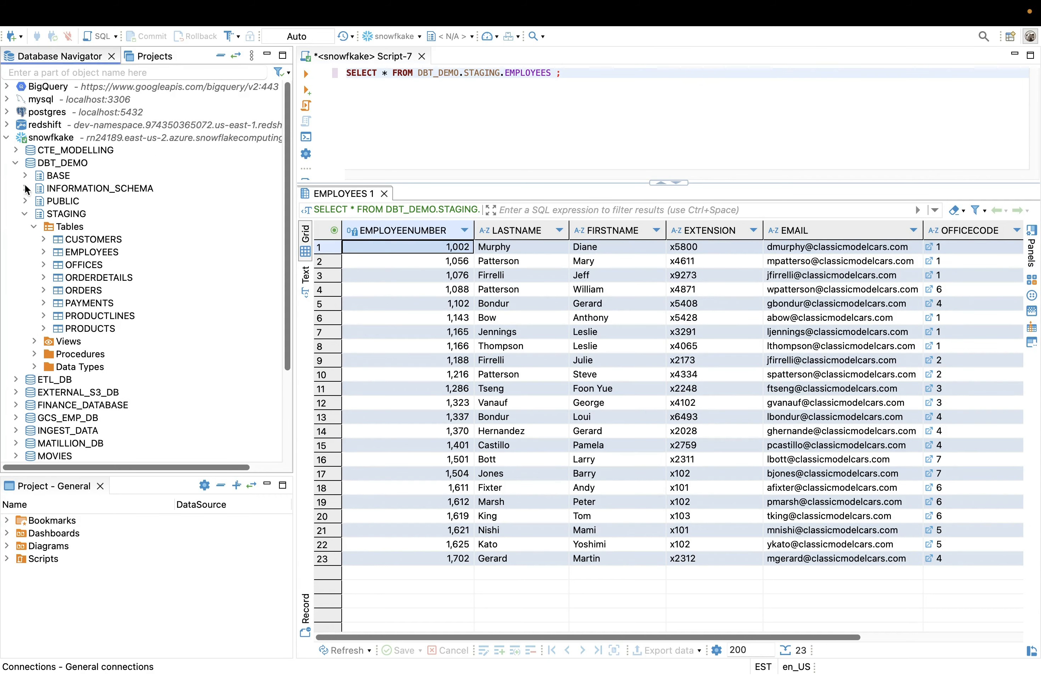
pyautogui.click(16, 163)
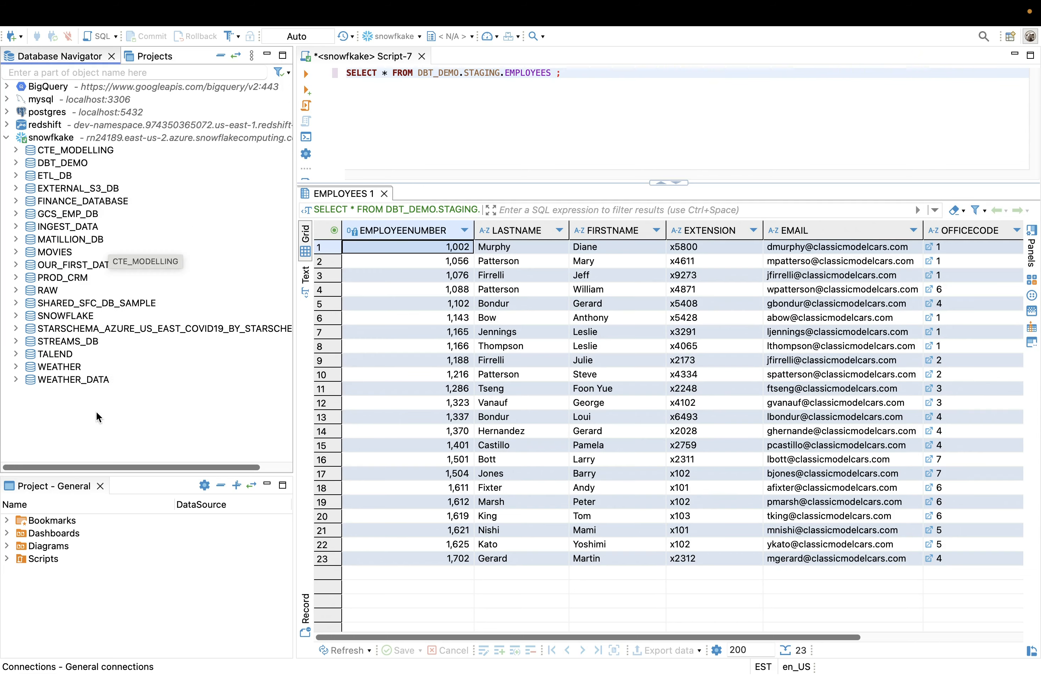
# - Switch to Snowflake in Chrome, open its Databases list, and compare it with the snowfkake connection's databases in DBeaver
pyautogui.hotkey('ctrl', 'Left')
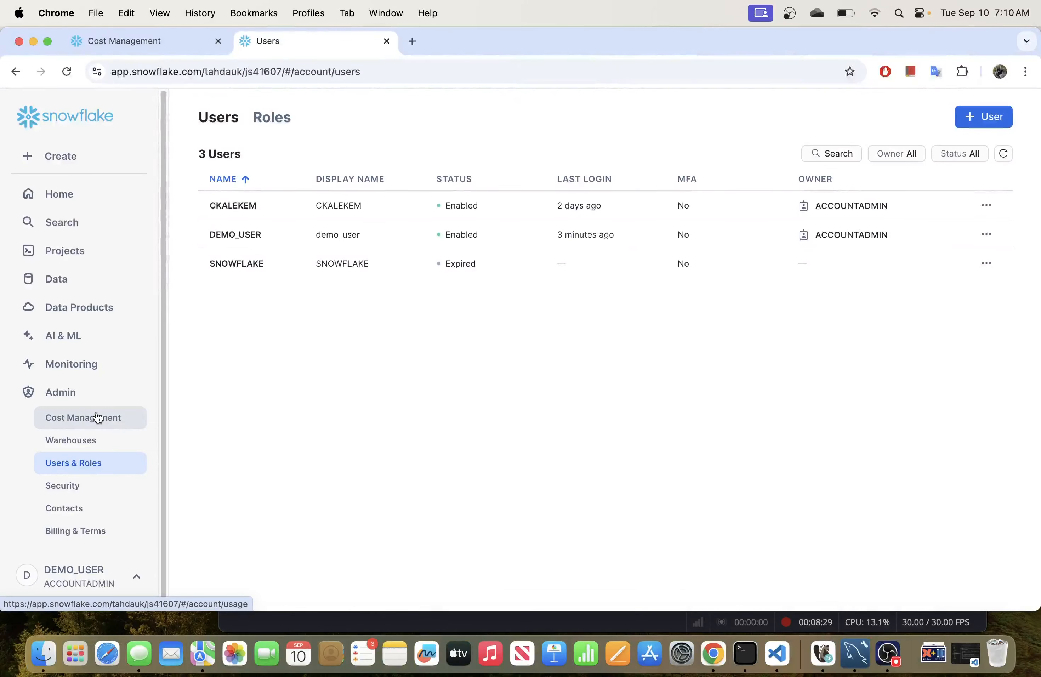
pyautogui.click(67, 285)
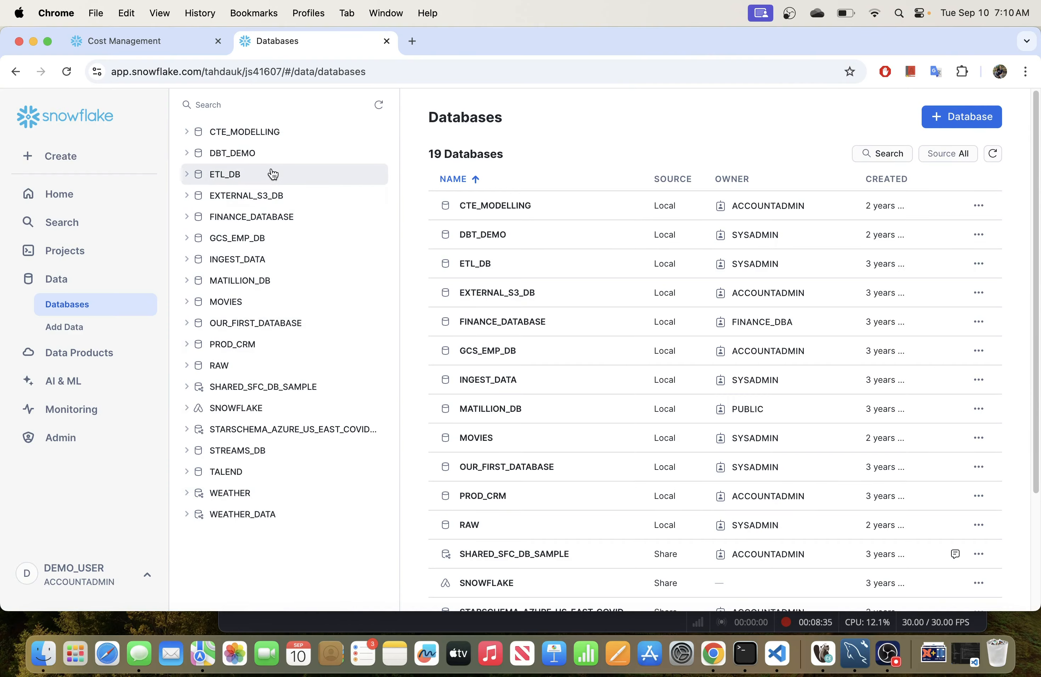
pyautogui.hotkey('ctrl', 'Right')
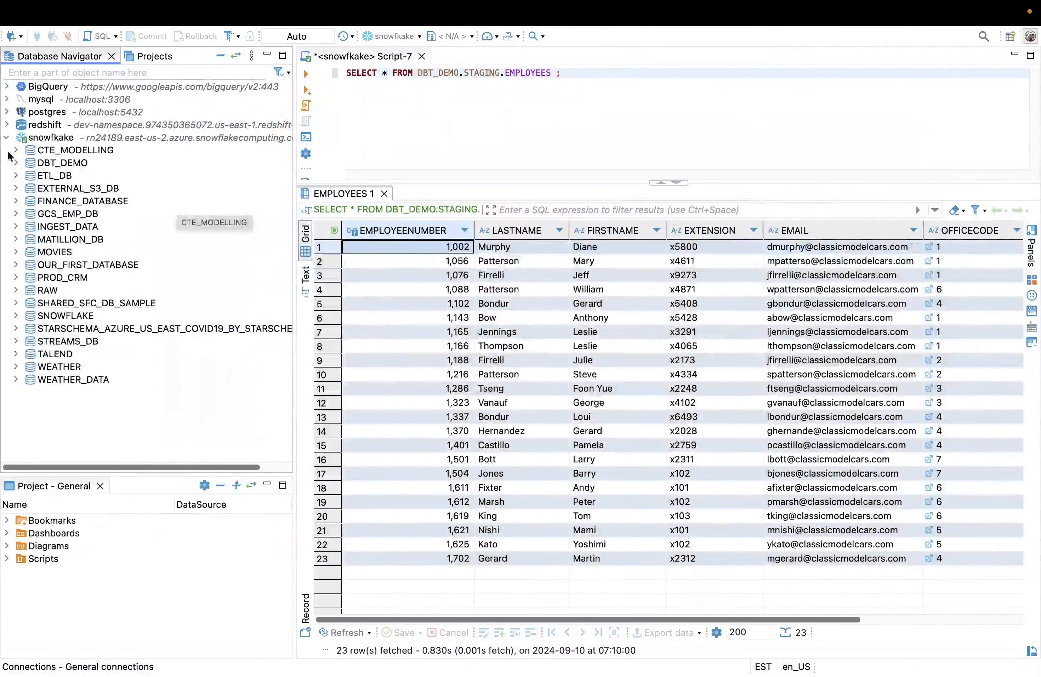
pyautogui.click(162, 262)
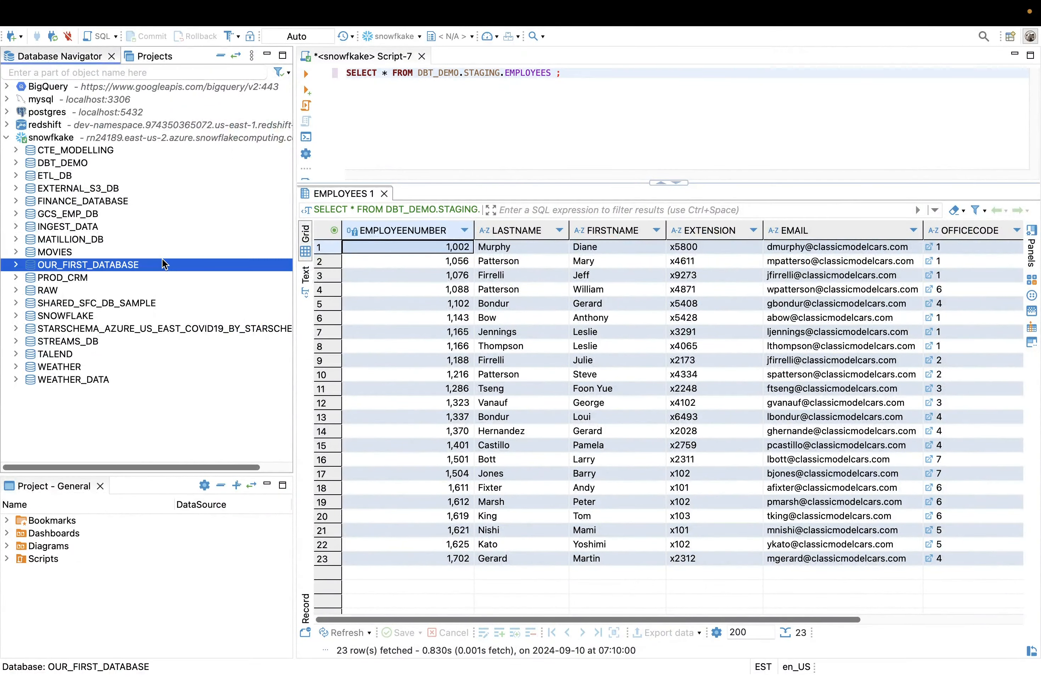
pyautogui.hotkey('ctrl', 'Left')
pyautogui.hotkey('ctrl', 'Right')
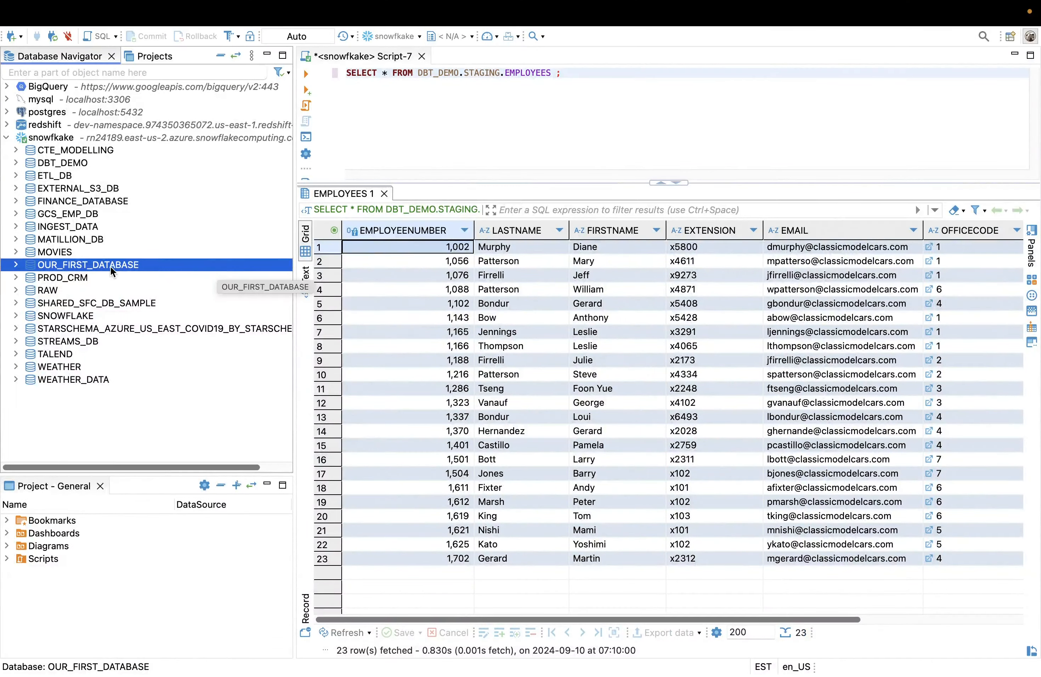
pyautogui.hotkey('ctrl', 'Left')
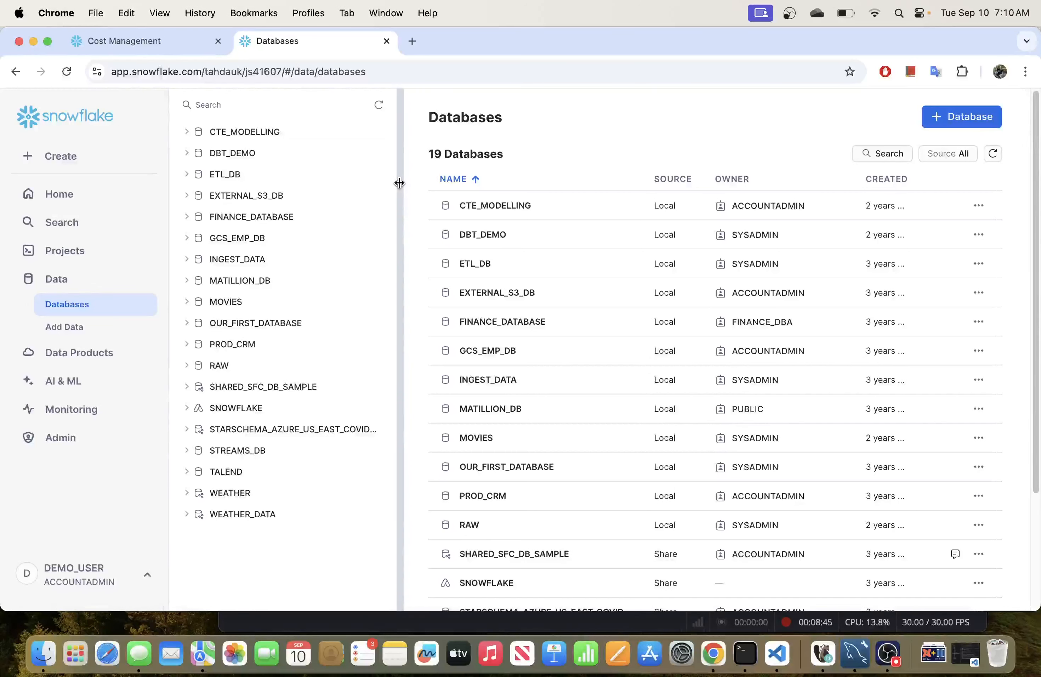